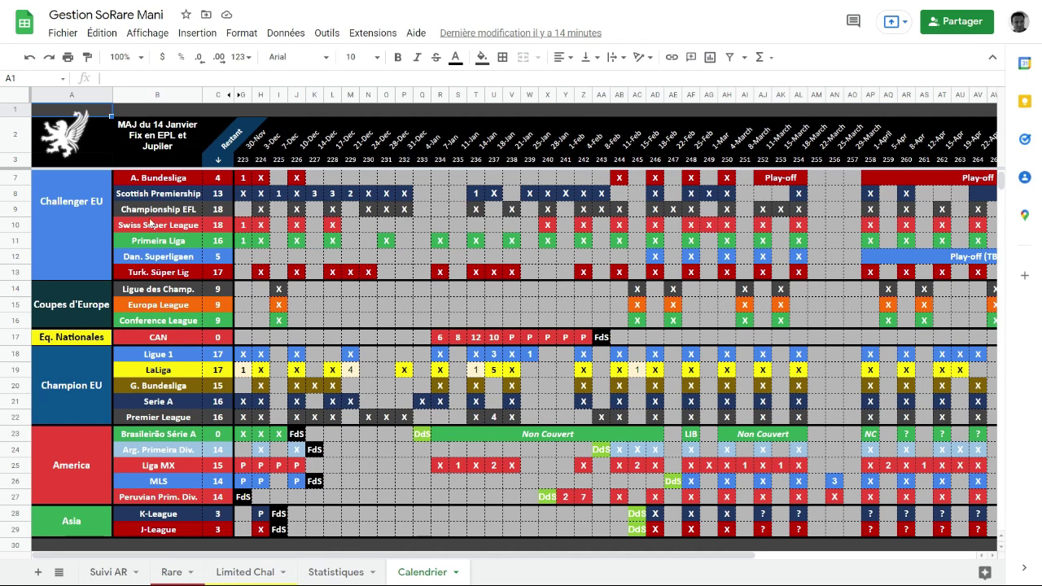
Step: Look over the full league calendar on the Calendrier sheet, from Challenger EU through Asia
scroll(152, 224, up, 1)
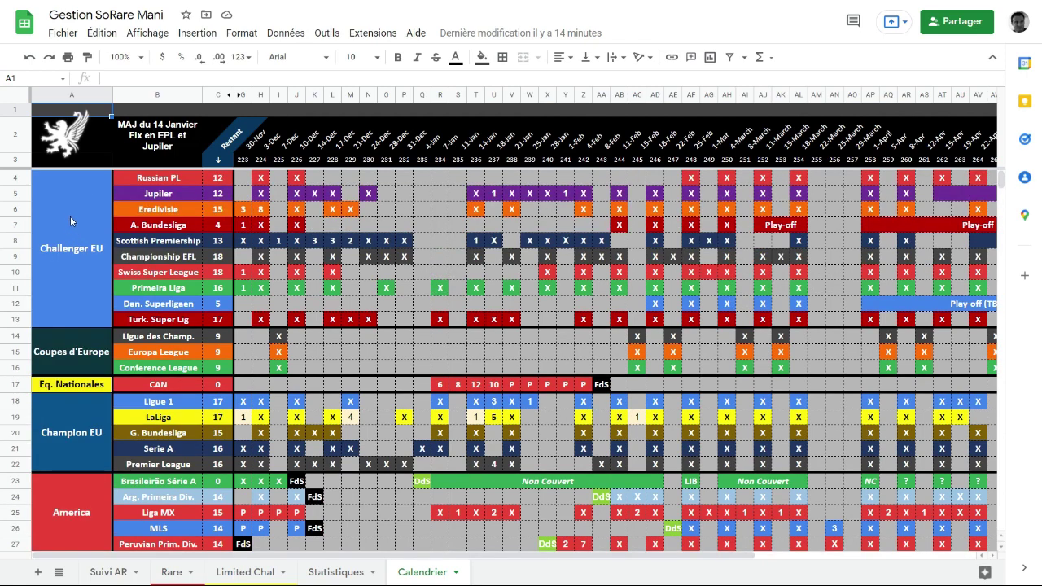
scroll(73, 245, down, 1)
scroll(68, 277, down, 1)
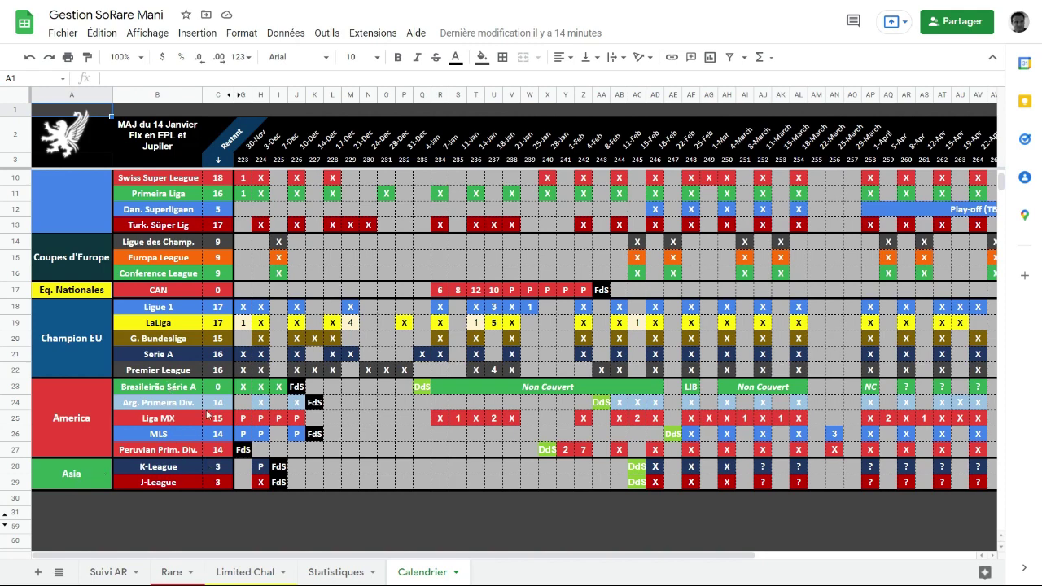
scroll(446, 388, up, 2)
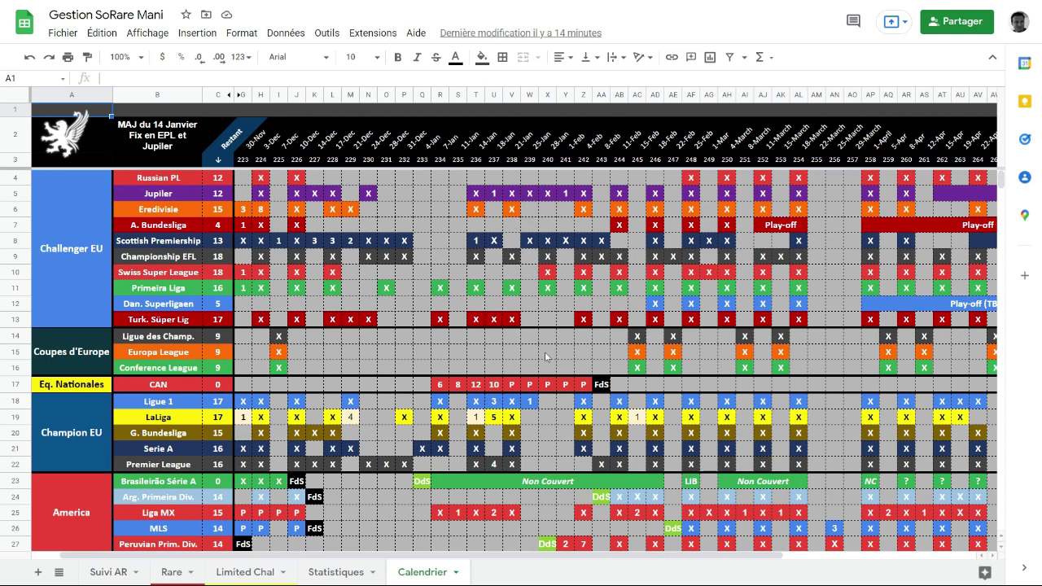
scroll(534, 367, down, 1)
scroll(534, 367, down, 1)
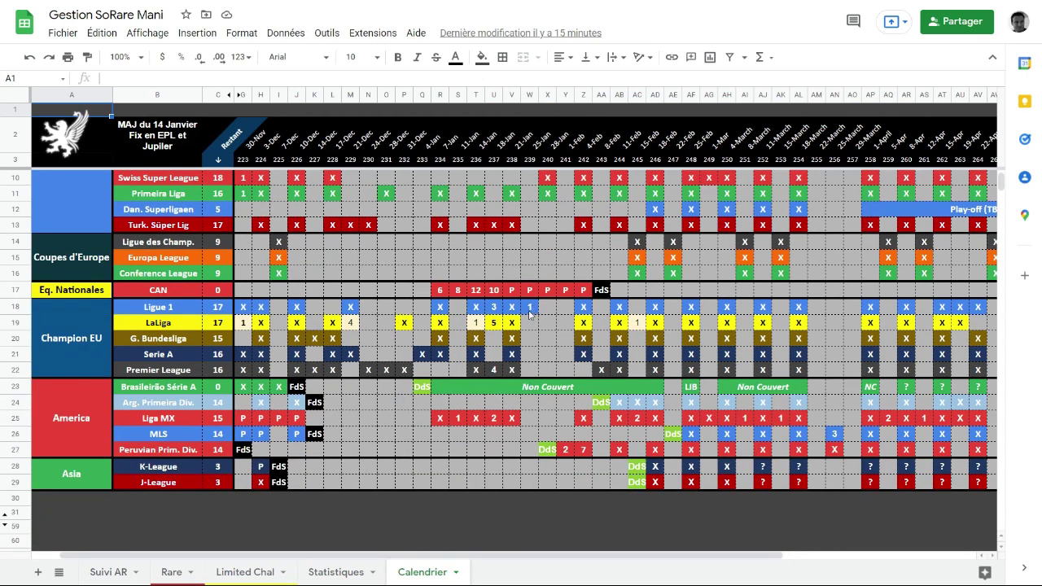
scroll(533, 310, up, 2)
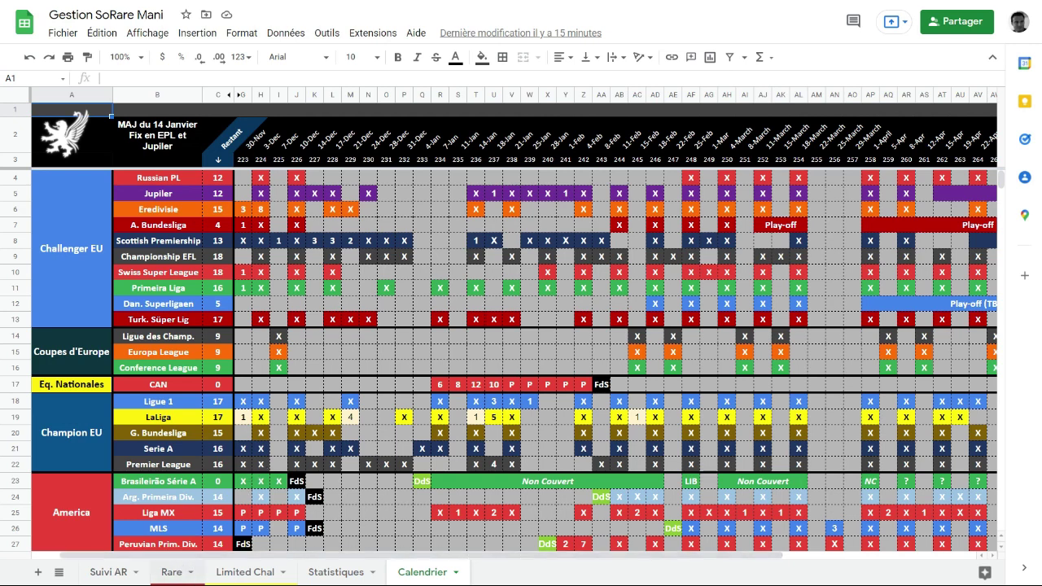
Step: Open the Rare sheet and review the player roster through the GK, DEF, MID and FW sections
click(171, 572)
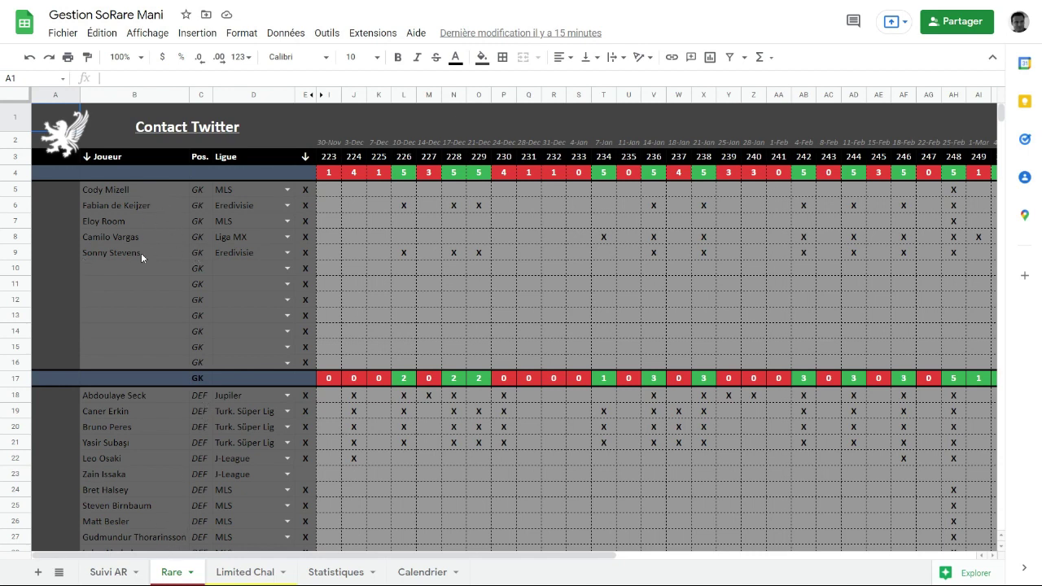
scroll(141, 253, down, 3)
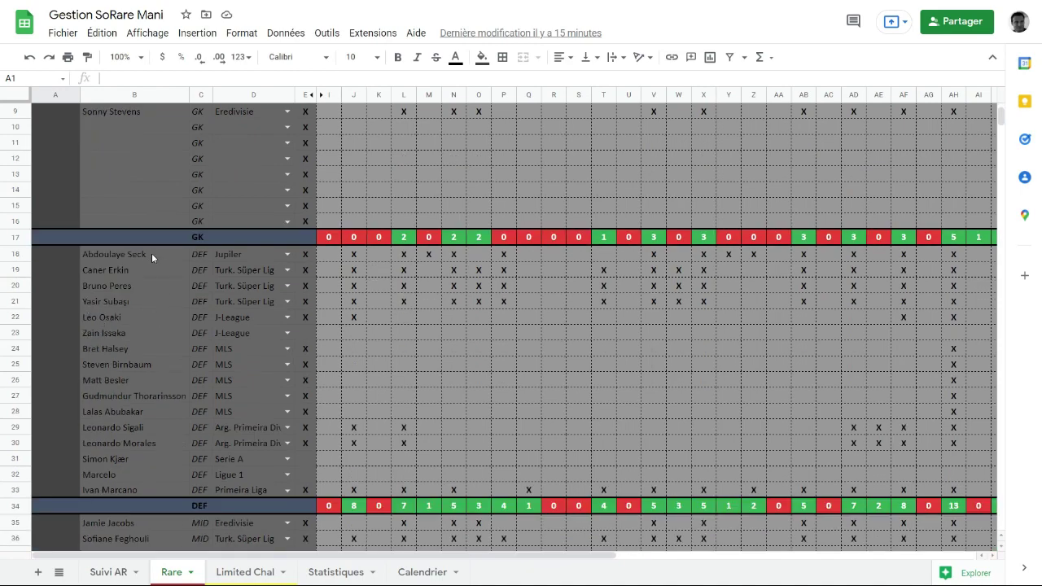
scroll(156, 374, down, 3)
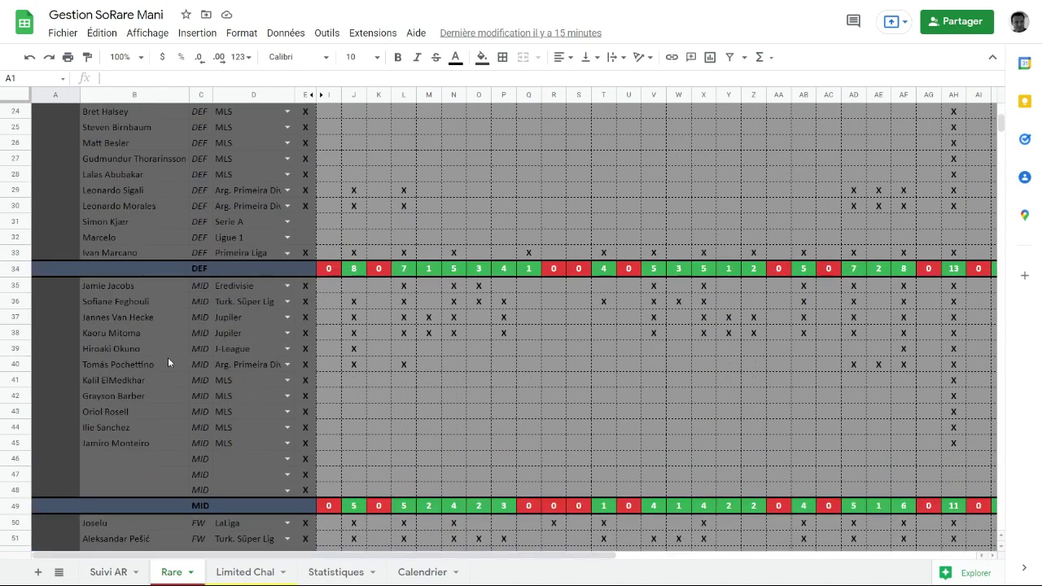
scroll(168, 363, down, 5)
scroll(197, 383, down, 5)
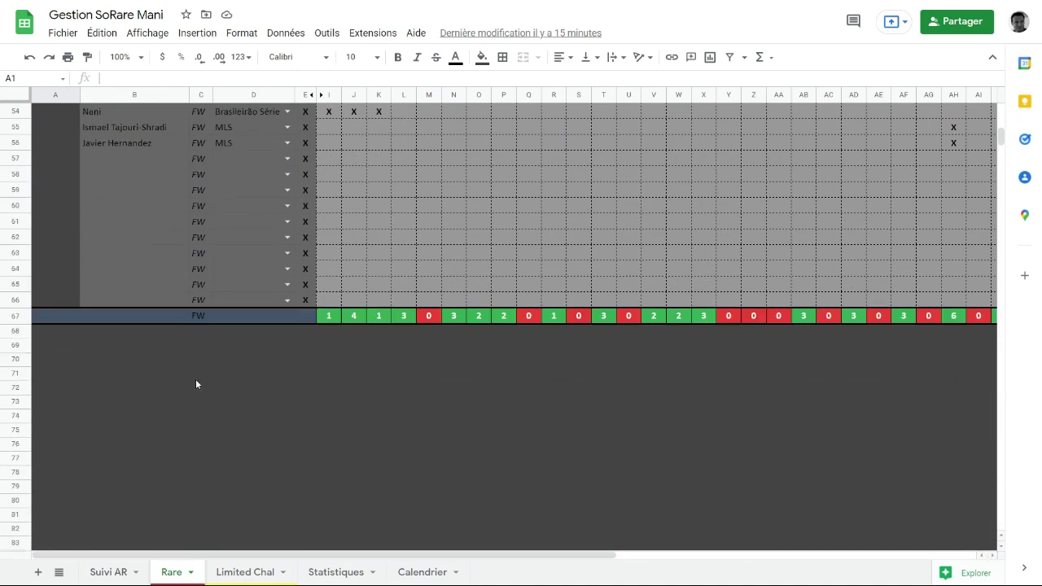
scroll(200, 363, up, 5)
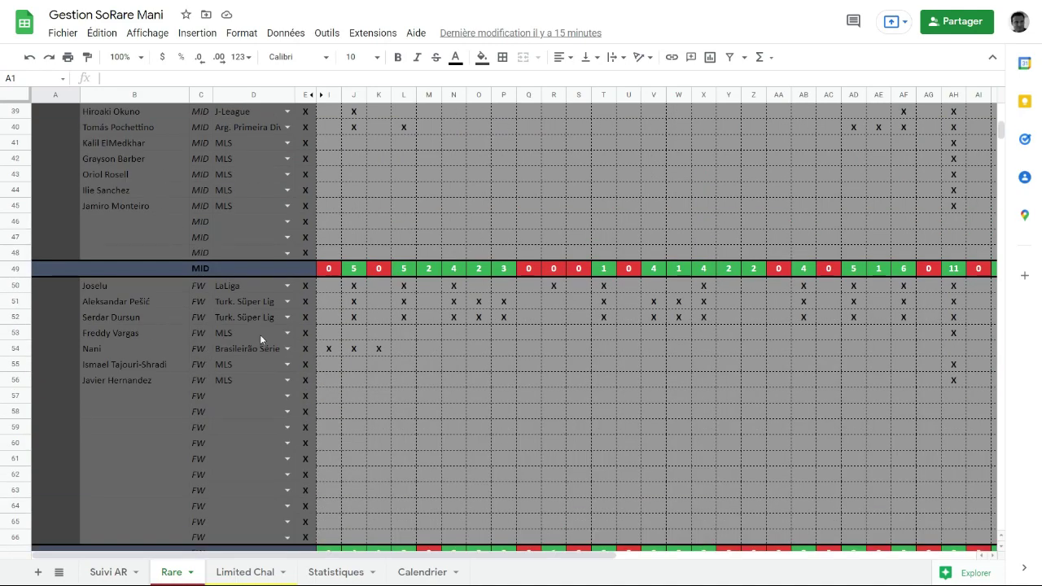
scroll(261, 338, up, 12)
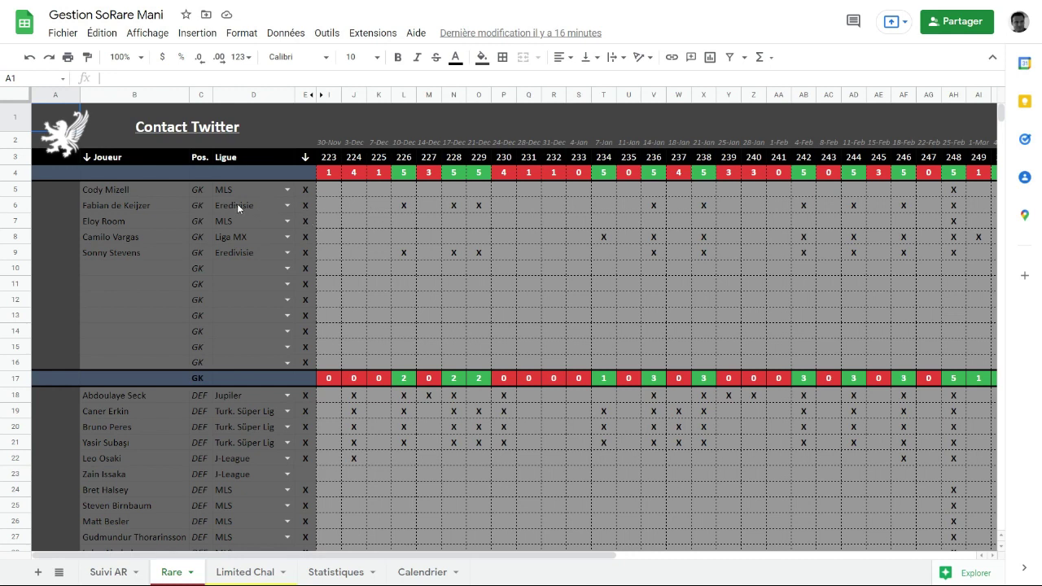
Step: Examine the fixture cells of the Eredivisie goalkeeper in row 6, from gameweek 226 to 233
click(406, 204)
key(Right)
key(Right)
key(Right)
key(Right)
key(Right)
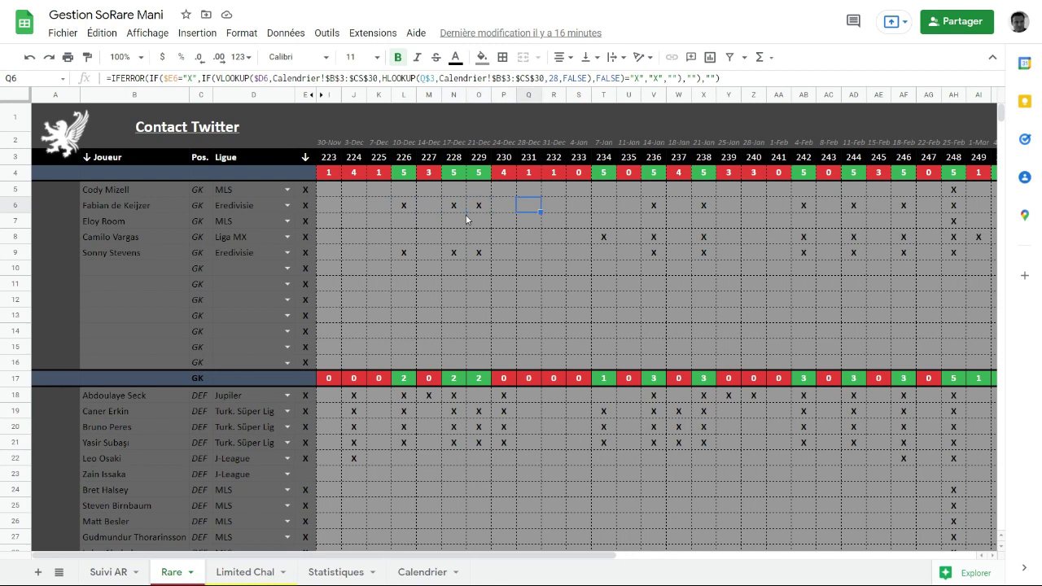
key(Right)
key(Right)
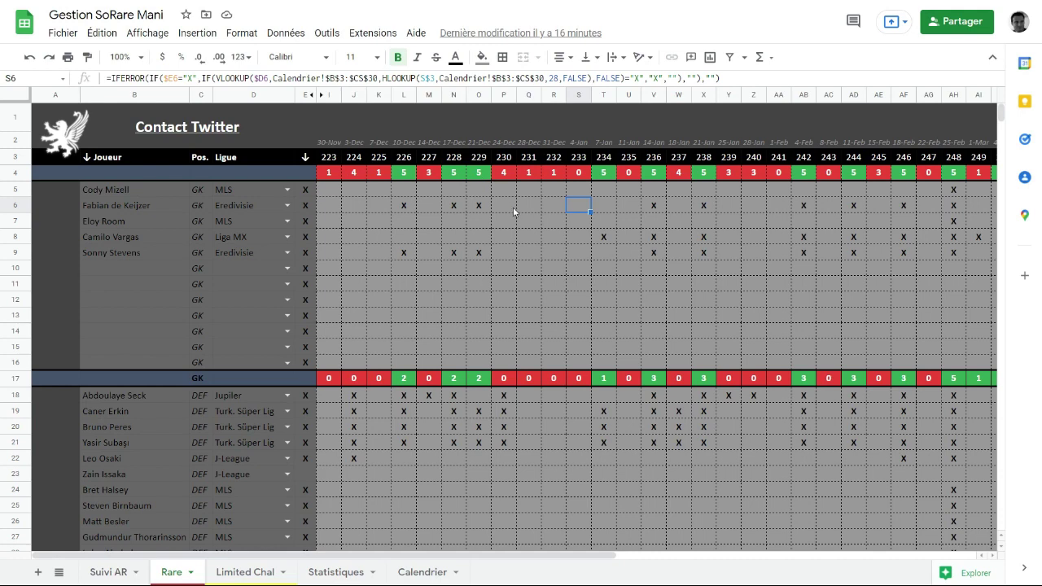
Step: Inspect gameweek 229's fixture formulas for the first defenders and the GK and DEF count formulas in column O
scroll(469, 263, down, 1)
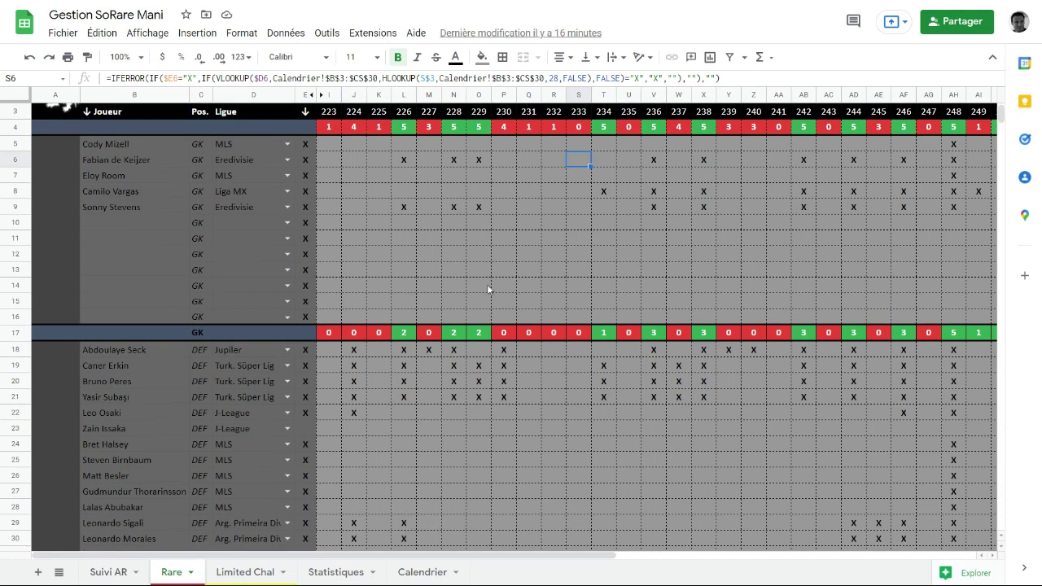
click(482, 368)
key(Down)
key(Down)
key(Up)
key(Up)
key(Up)
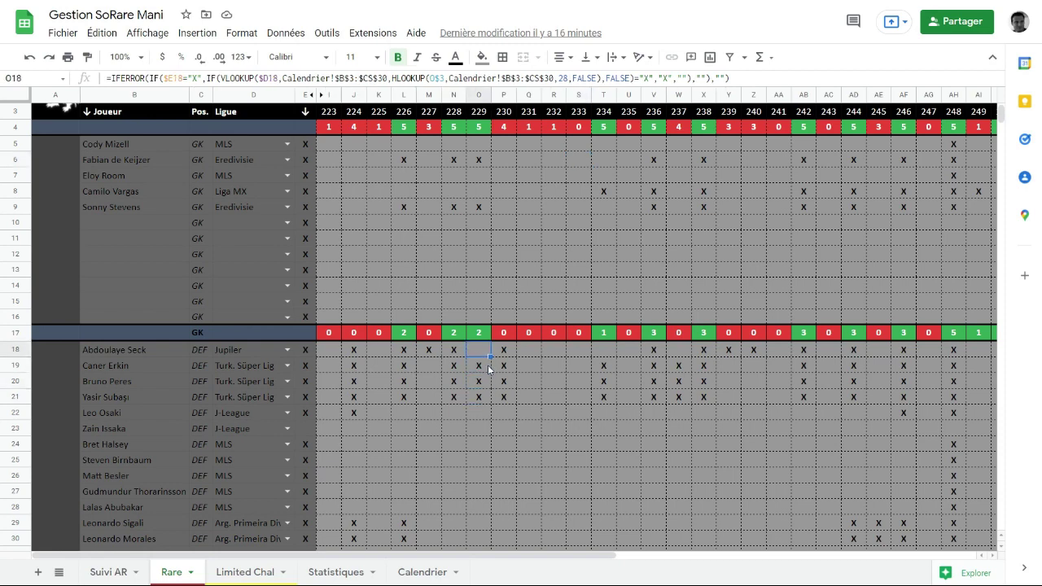
key(Up)
scroll(483, 350, down, 3)
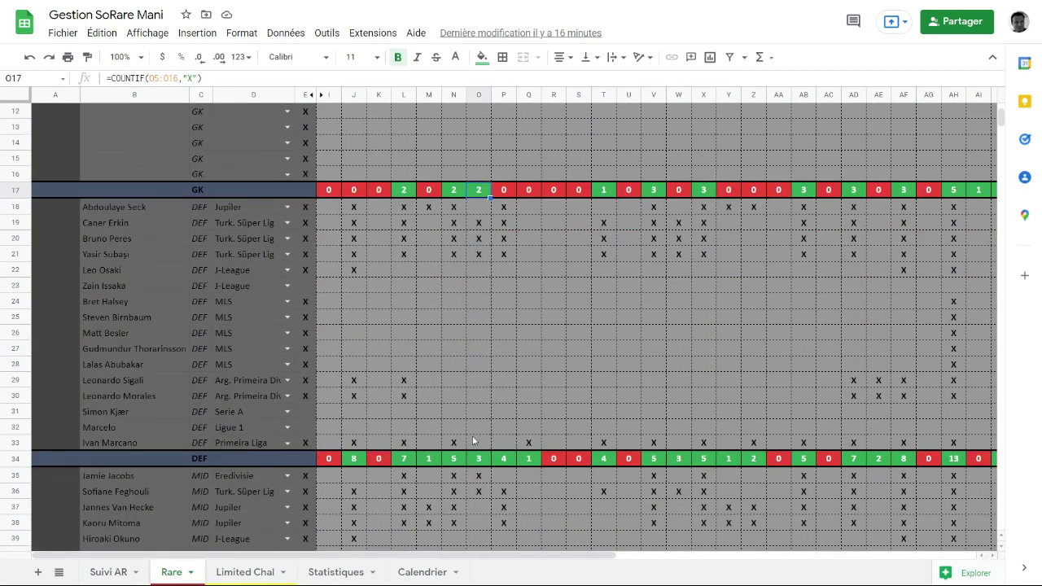
click(477, 459)
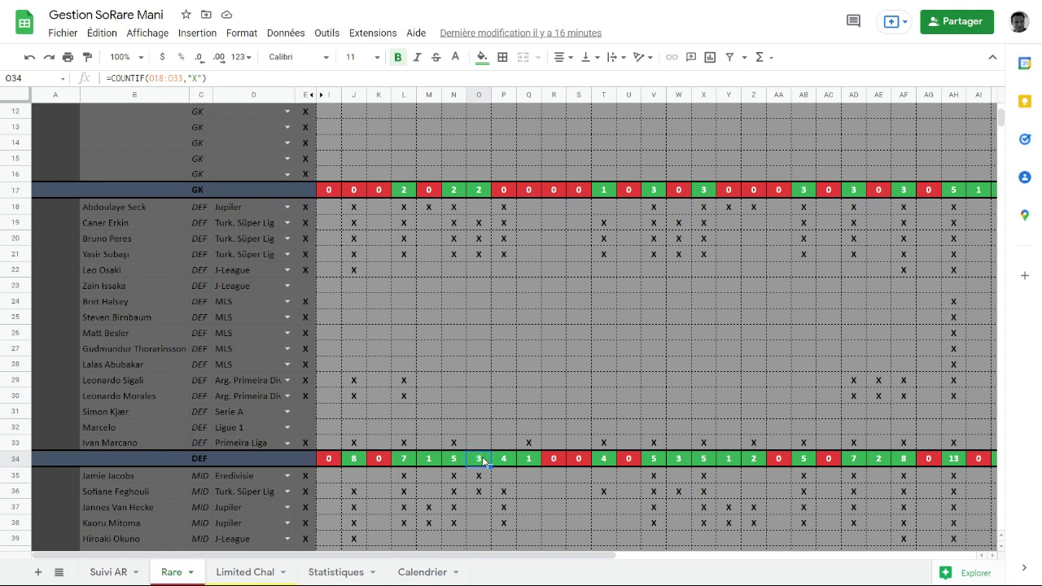
click(474, 254)
key(Up)
key(Up)
key(Up)
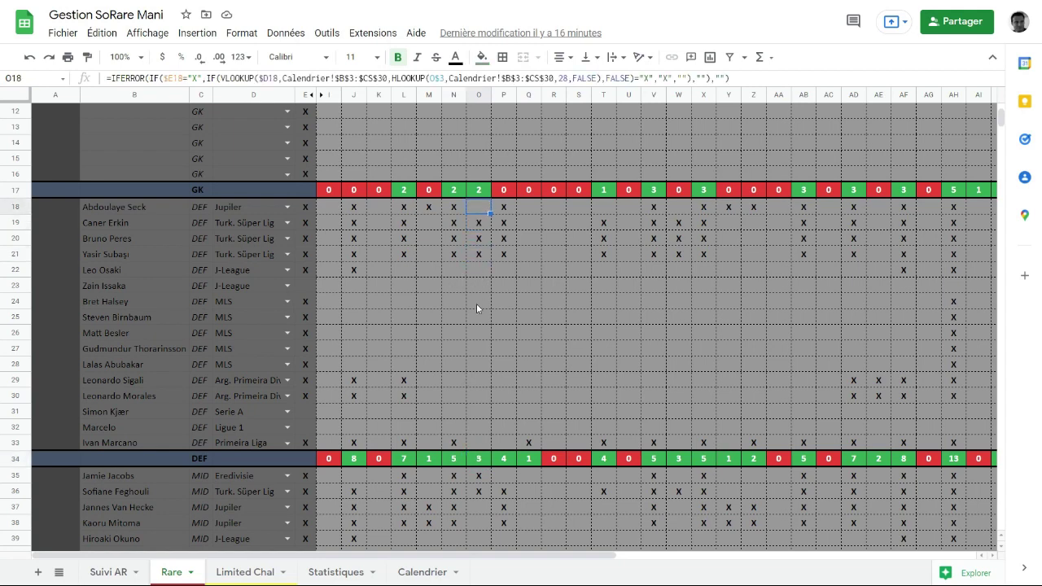
scroll(476, 304, up, 3)
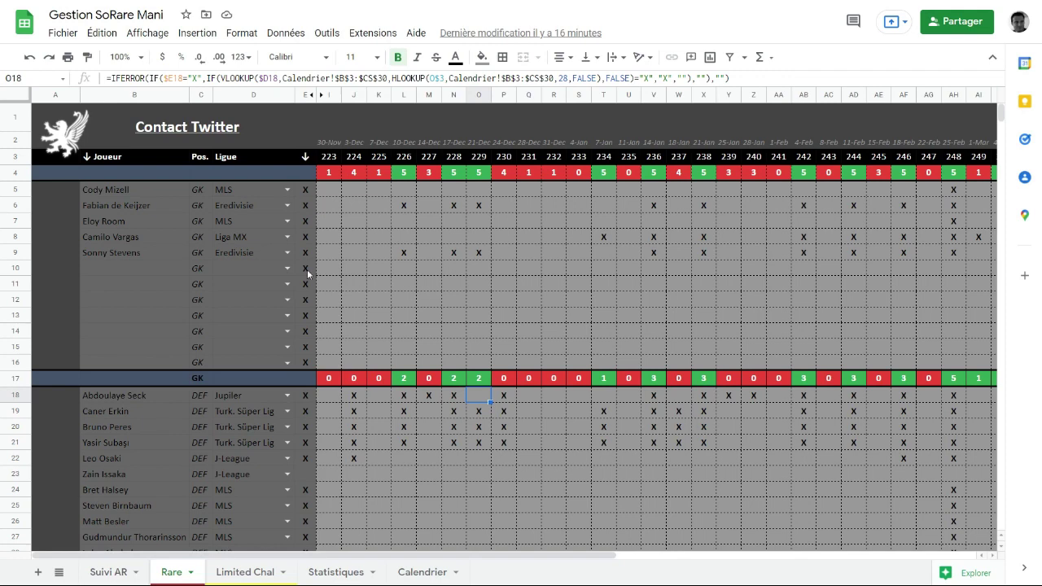
Step: Clear the X in cell E5 to exclude the first MLS goalkeeper from the availability counts
click(305, 189)
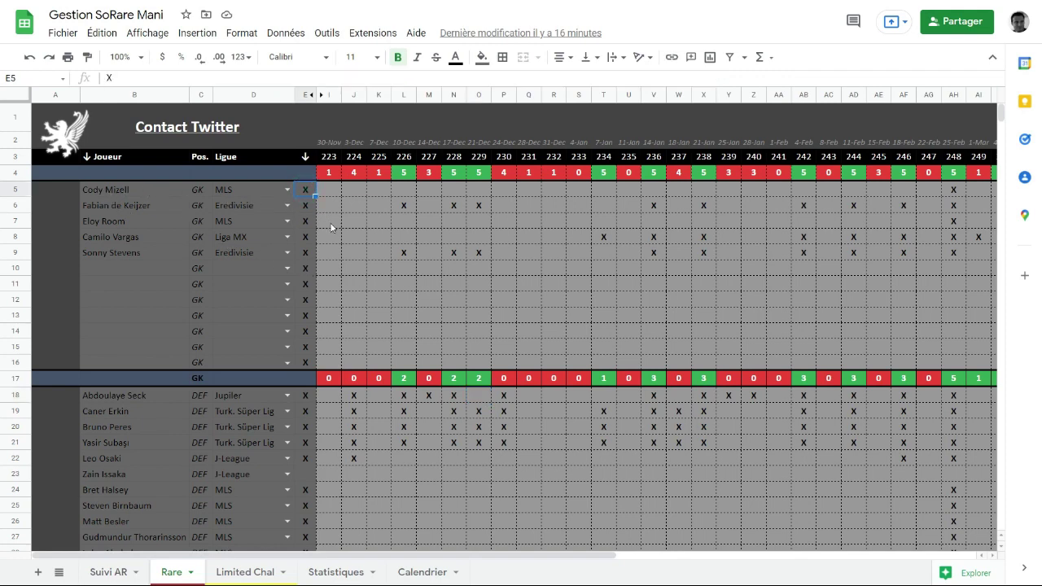
key(Delete)
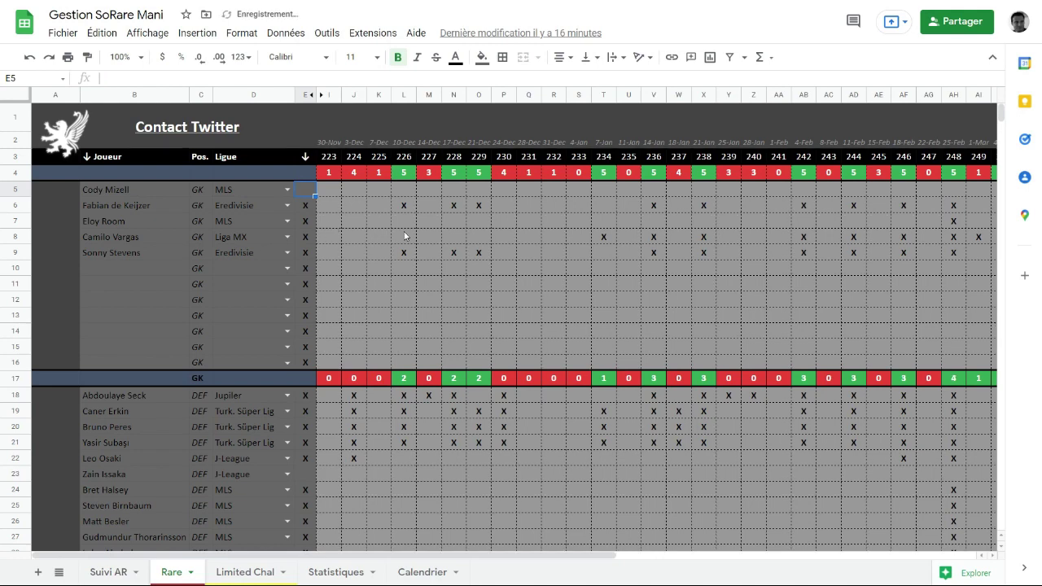
Step: Check the fixture cells in row 5 across the season's gameweeks for the excluded MLS goalkeeper
key(Right)
key(Right)
key(Right)
key(Right)
key(Right)
key(Right)
key(Right)
key(Right)
key(Right)
key(Right)
key(Right)
key(Right)
key(Right)
key(Right)
key(Right)
key(Right)
key(Right)
key(Right)
key(Right)
key(Right)
key(Right)
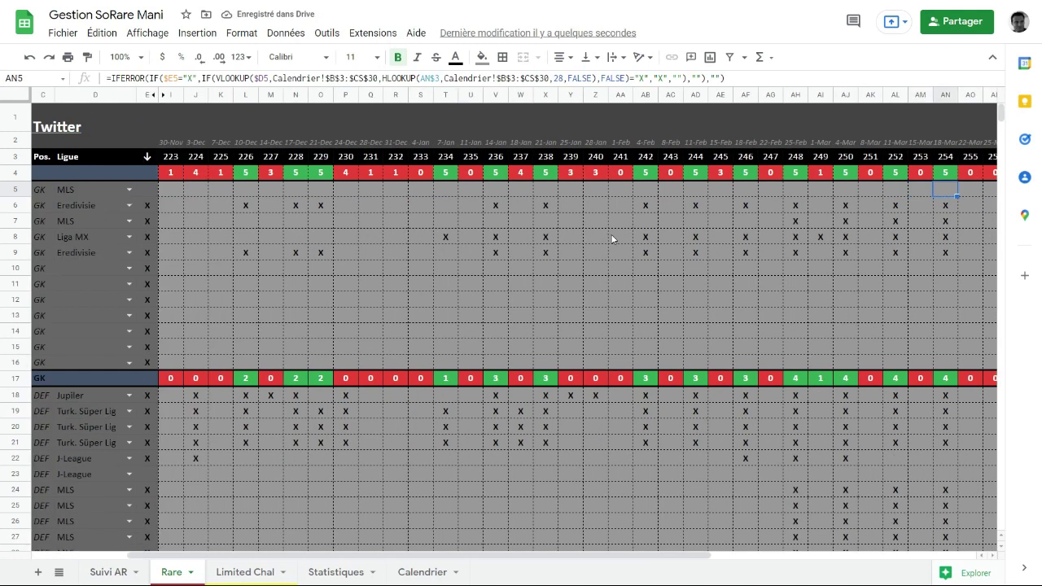
key(Right)
key(Right)
key(Right)
key(Left)
key(Left)
key(Left)
key(Left)
key(Left)
key(Left)
key(Left)
key(Left)
key(Left)
key(Left)
key(Left)
key(Left)
key(Left)
key(Left)
key(Left)
key(Left)
key(Left)
key(Left)
key(Left)
key(Left)
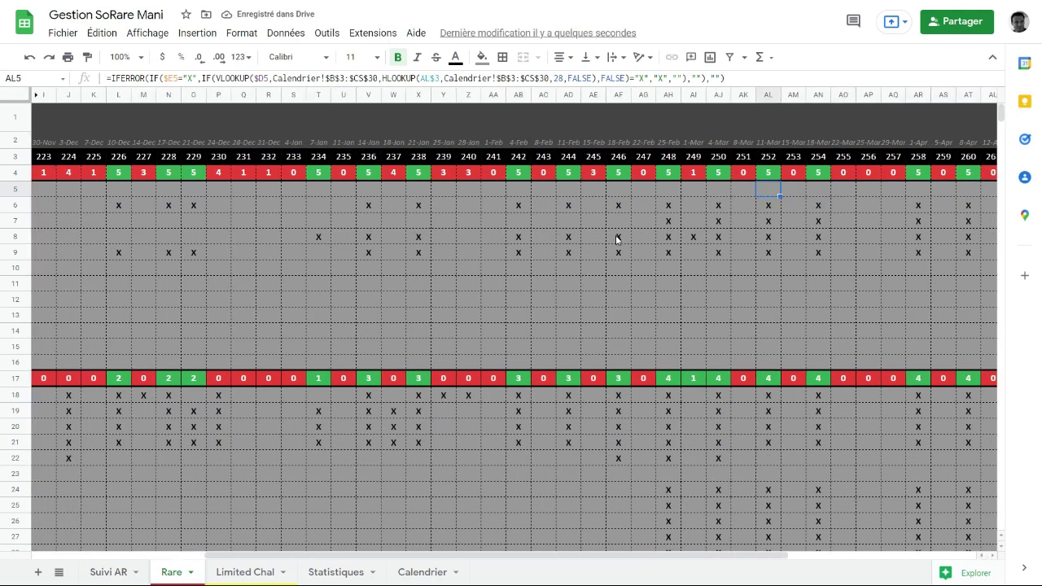
key(Left)
key(Left)
key(Left)
key(Left)
key(Left)
key(Left)
key(Left)
key(Left)
key(Left)
key(Left)
key(Left)
key(Left)
key(Left)
key(Left)
key(Left)
key(Left)
key(Left)
key(Left)
key(Left)
key(Left)
key(Right)
key(Right)
key(Right)
key(Right)
key(Right)
key(Right)
key(Right)
key(Right)
key(Right)
key(Right)
key(Right)
key(Right)
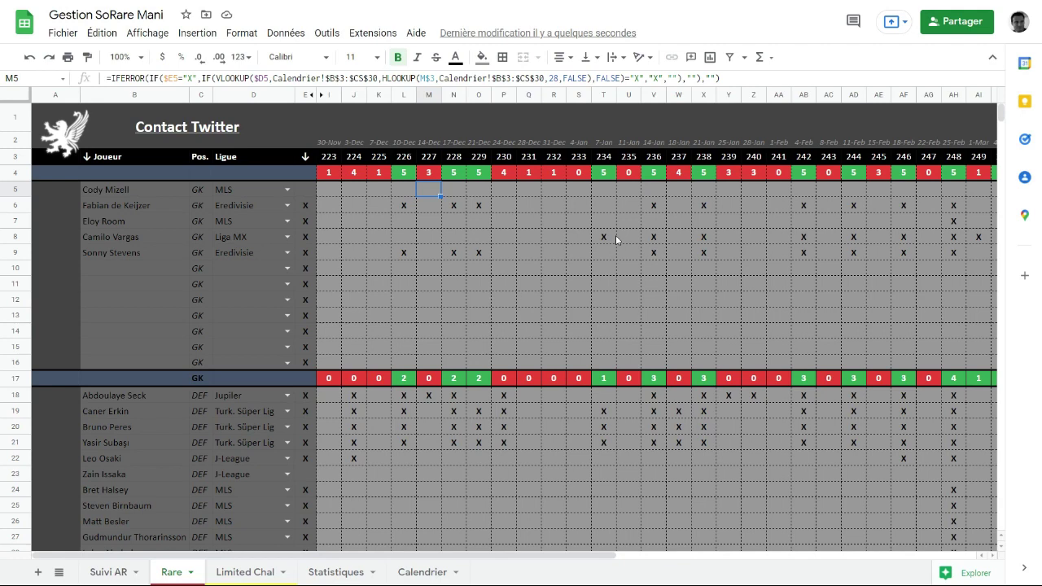
key(Right)
key(Right)
key(Right)
key(Right)
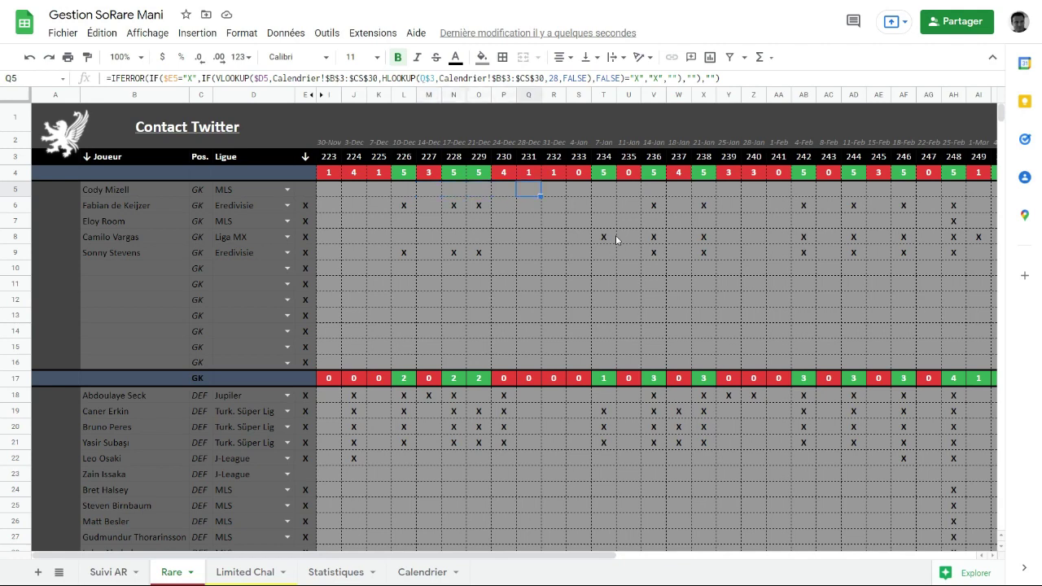
Step: Review the fixture cells in row 6 from gameweek 231 through gameweek 273 for the Eredivisie goalkeeper
key(Down)
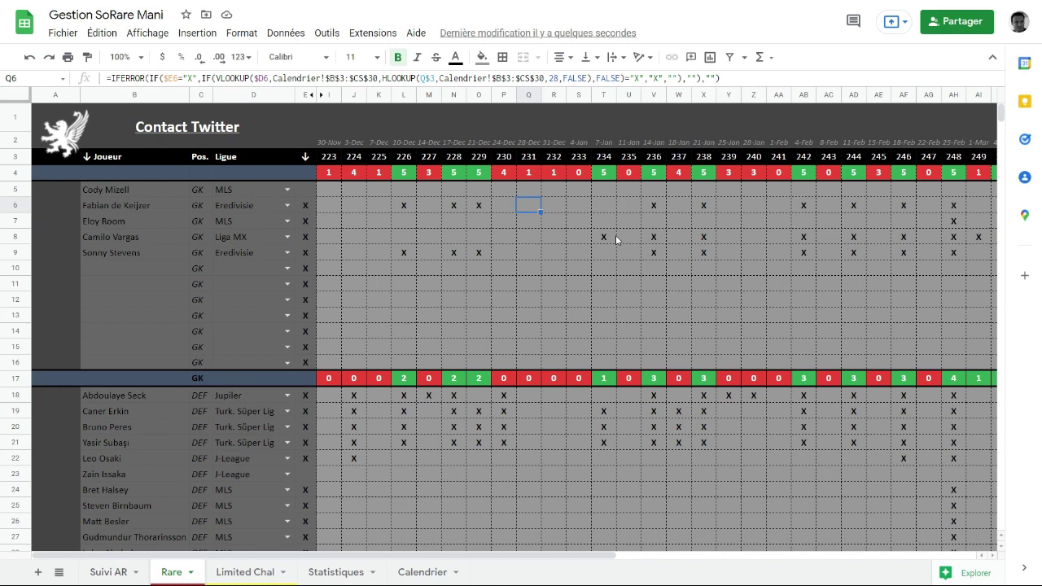
key(Right)
key(Right)
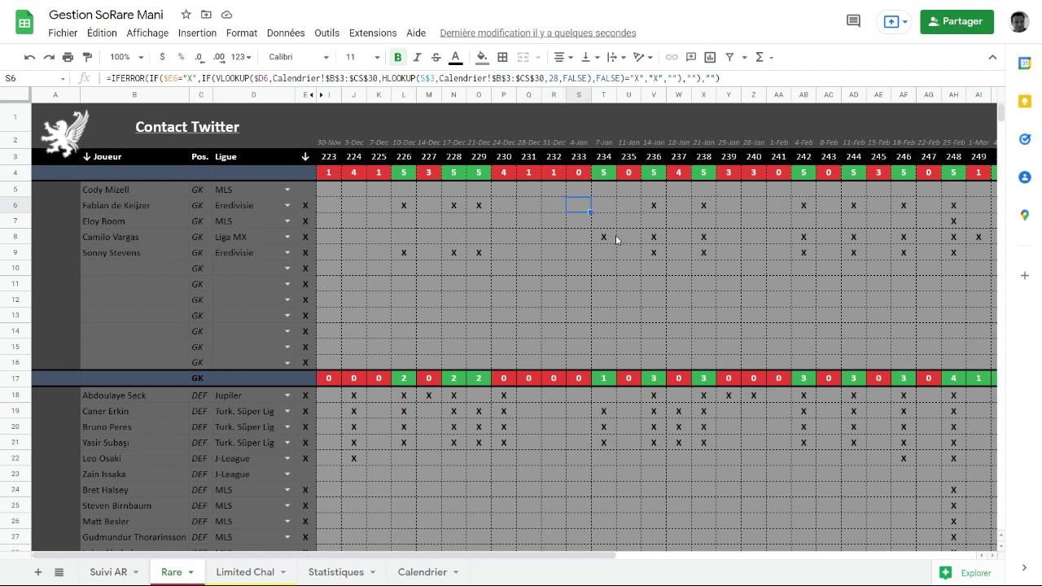
key(Right)
key(Right)
key(Right)
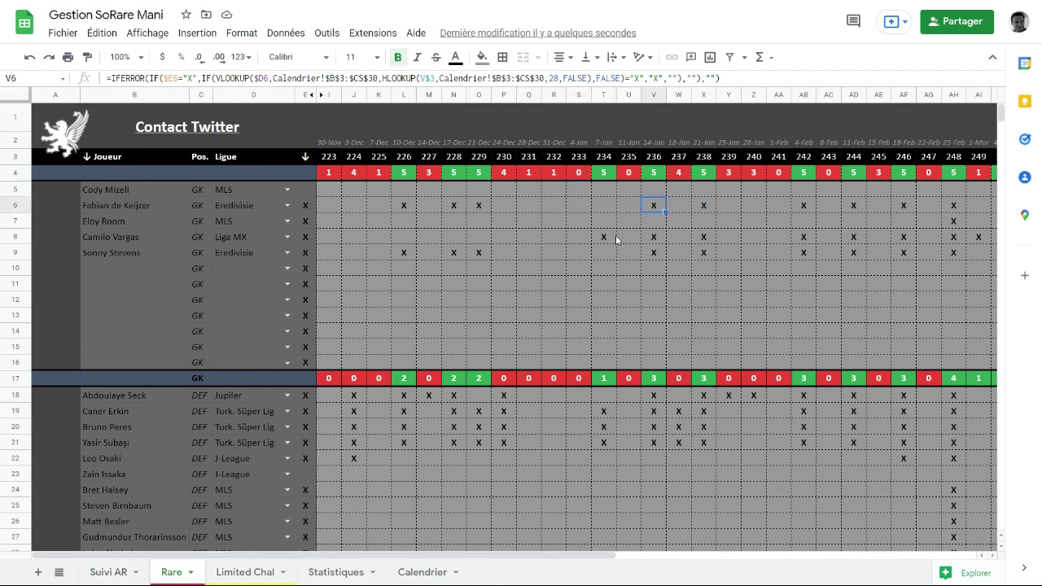
key(Right)
key(Right)
key(Right)
key(Right)
key(Right)
key(Right)
key(Right)
key(Right)
key(Right)
key(Right)
key(Right)
key(Right)
key(Right)
key(Right)
key(Right)
key(Right)
key(Right)
key(Right)
key(Right)
key(Right)
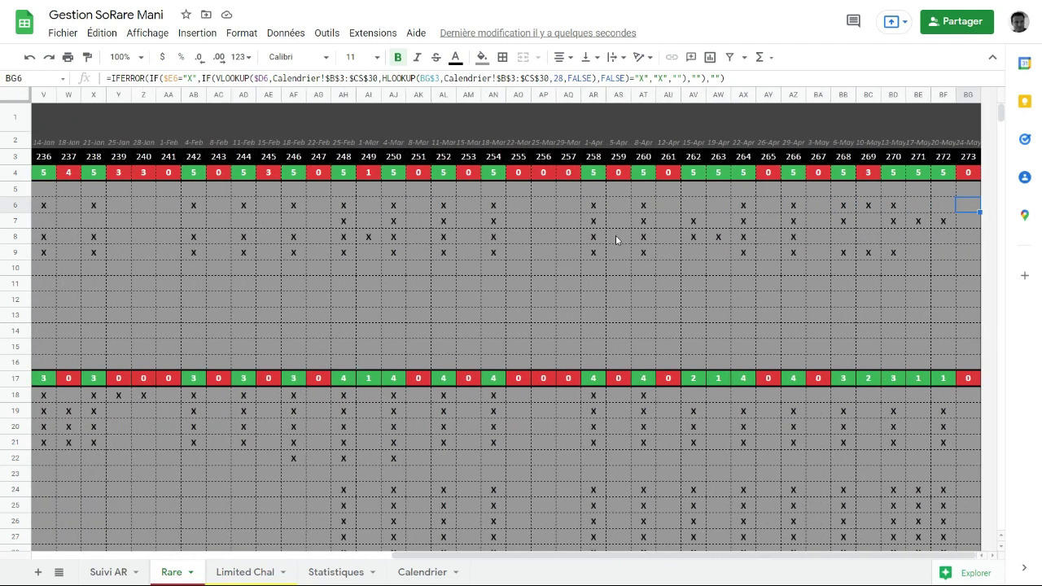
Step: Review the Eredivisie goalkeeper's fixture cells in row 6 from gameweek 273 back to 226, including gameweeks 228 and 234
key(Left)
key(Left)
key(Left)
key(Left)
key(Left)
key(Left)
key(Left)
key(Left)
key(Left)
key(Left)
key(Left)
key(Left)
key(Left)
key(Left)
key(Left)
key(Left)
key(Left)
key(Left)
key(Left)
key(Left)
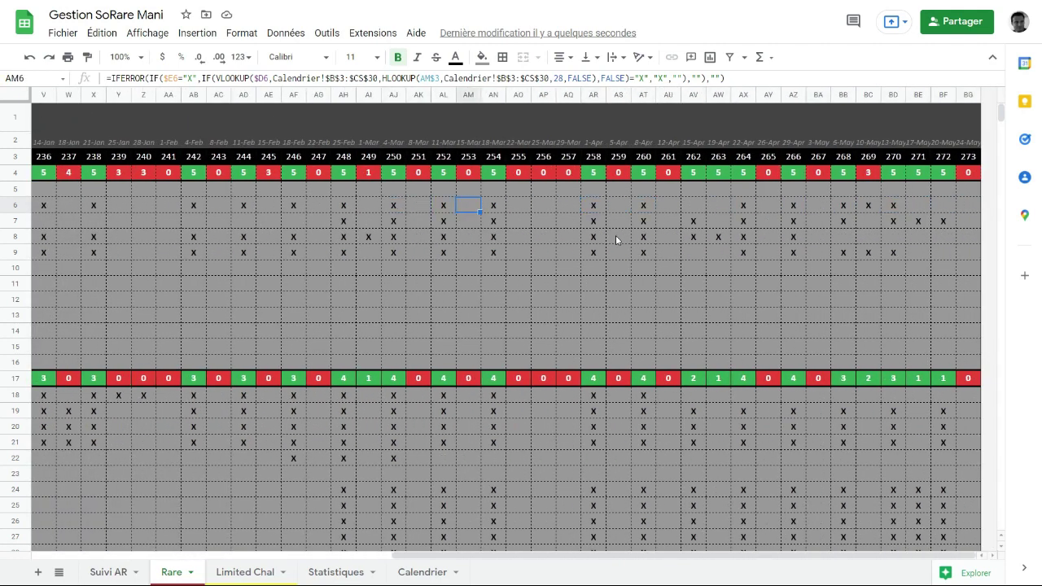
key(Right)
key(Right)
key(Left)
key(Left)
key(Left)
key(Left)
key(Left)
key(Left)
key(Left)
key(Left)
key(Left)
key(Left)
key(Left)
key(Left)
key(Left)
key(Left)
key(Left)
key(Left)
key(Left)
key(Left)
key(Left)
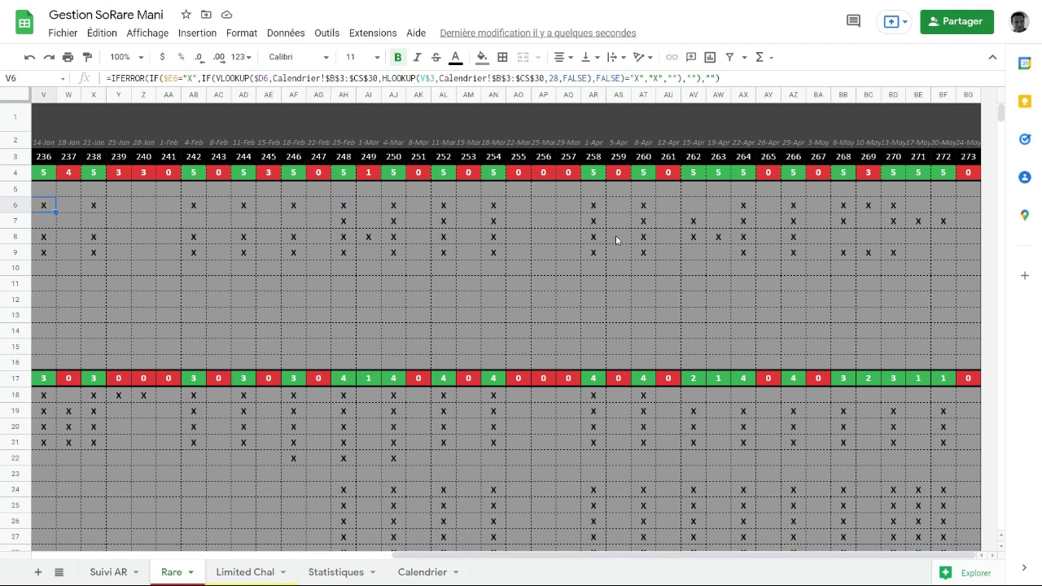
key(Left)
key(Left)
key(Left)
key(Left)
key(Left)
key(Left)
key(Left)
key(Left)
key(Left)
key(Left)
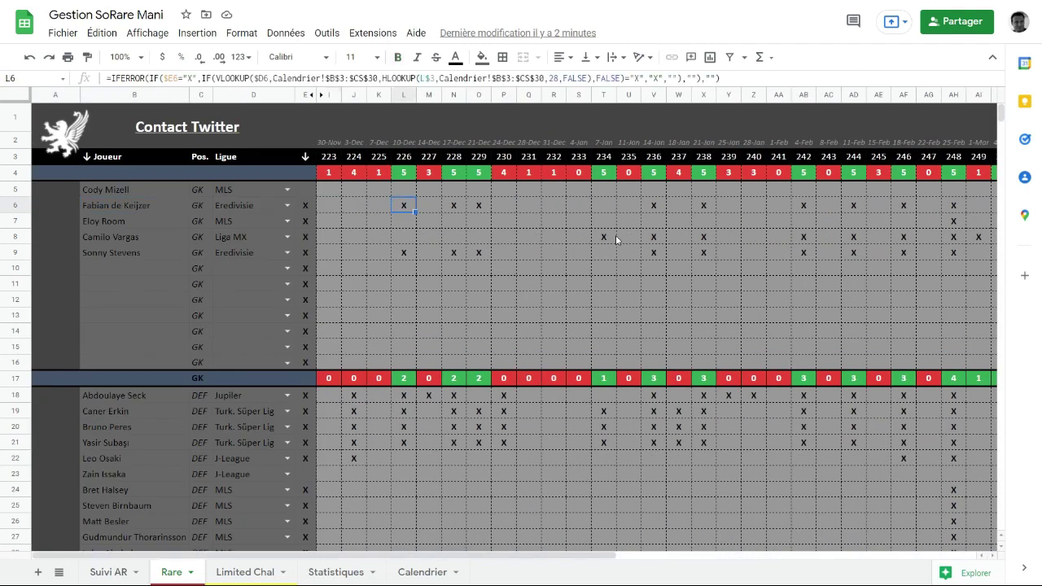
key(Right)
key(Right)
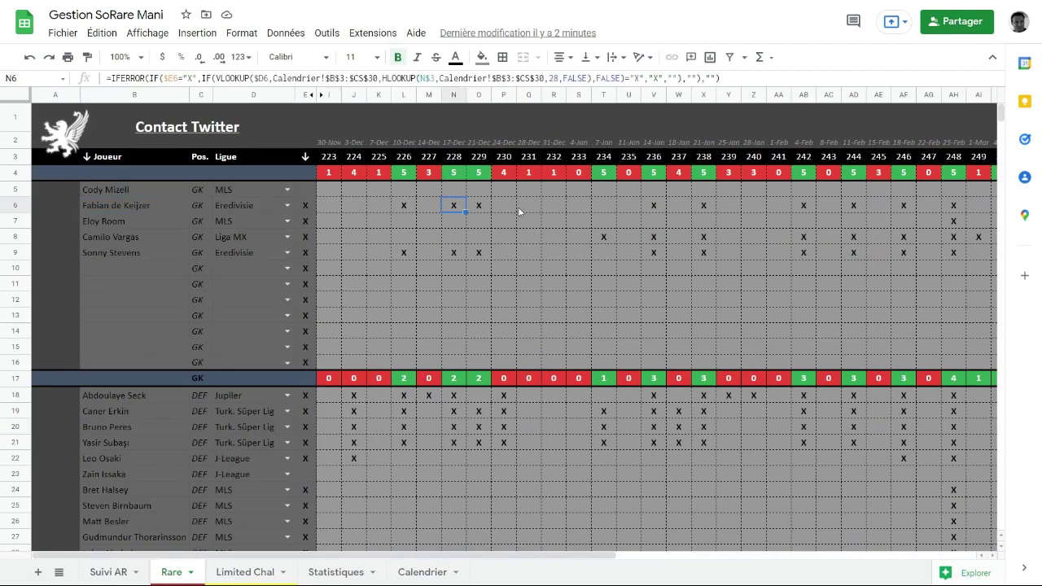
click(605, 207)
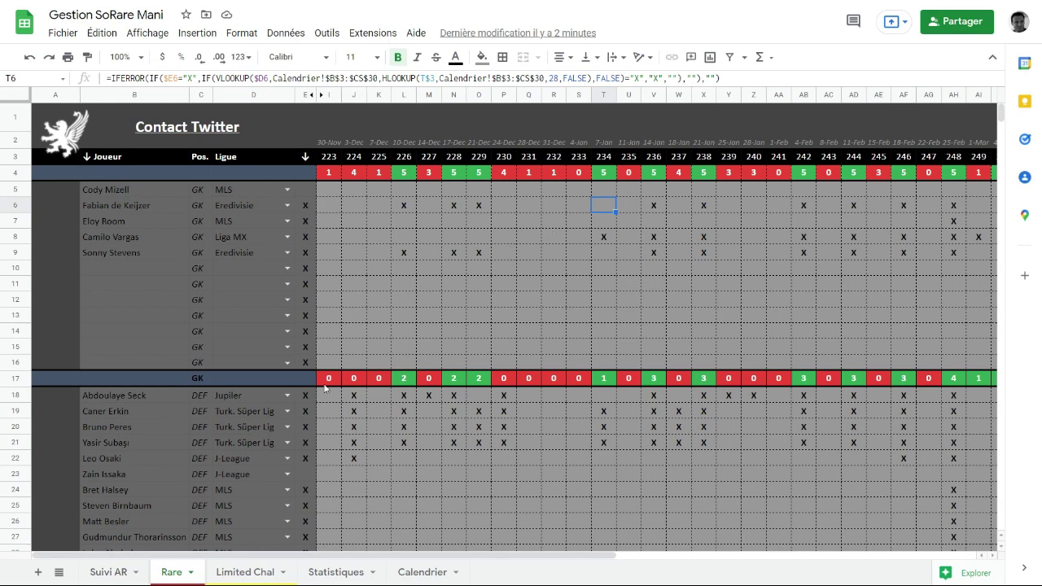
Step: Duplicate the Limited Chal sheet
click(240, 574)
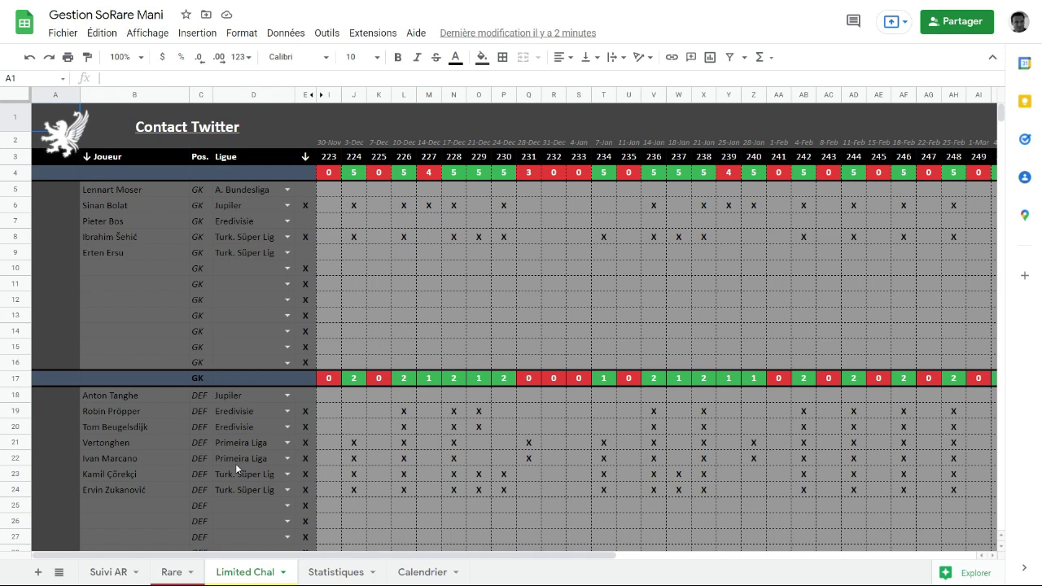
right_click(242, 576)
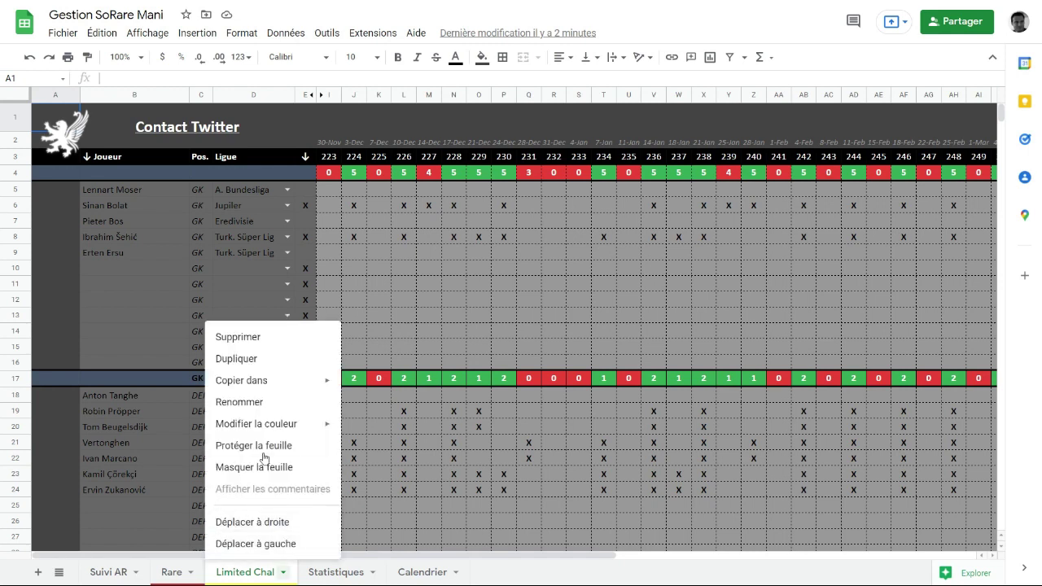
click(251, 359)
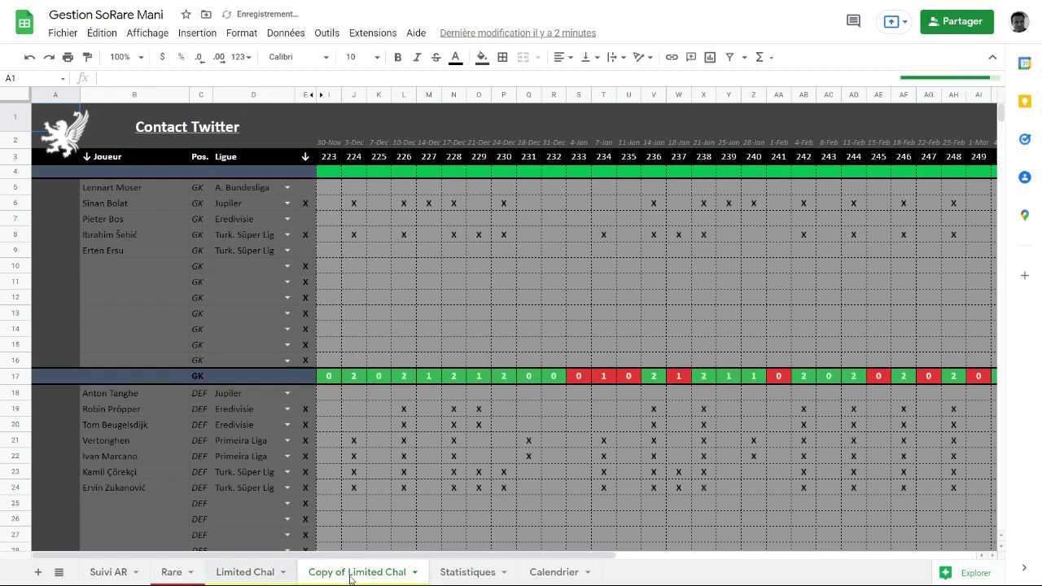
Step: Rename the duplicated sheet as Limited America
right_click(365, 574)
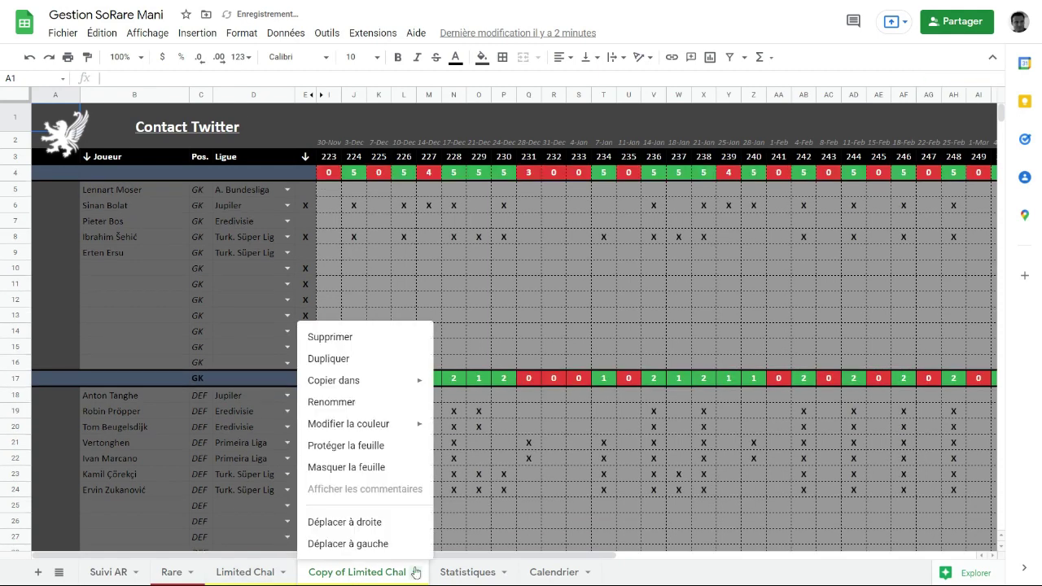
click(337, 401)
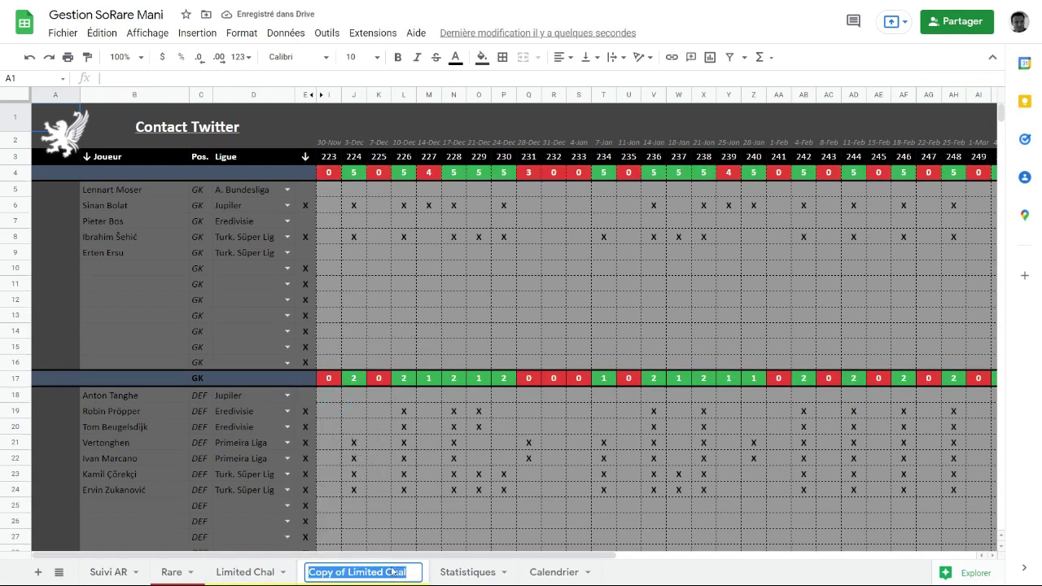
click(352, 572)
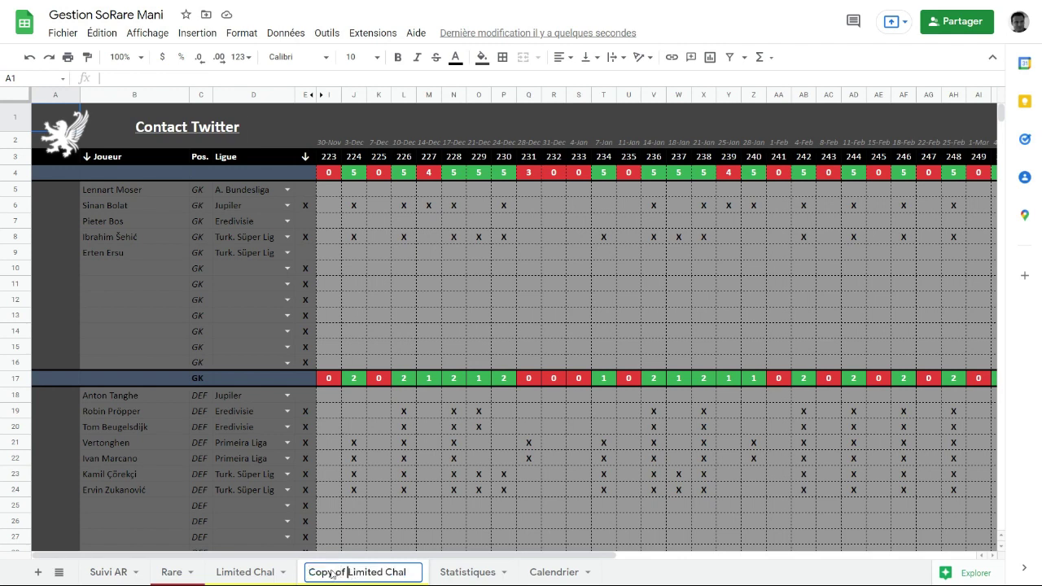
drag(351, 573, 301, 573)
key(BackSpace)
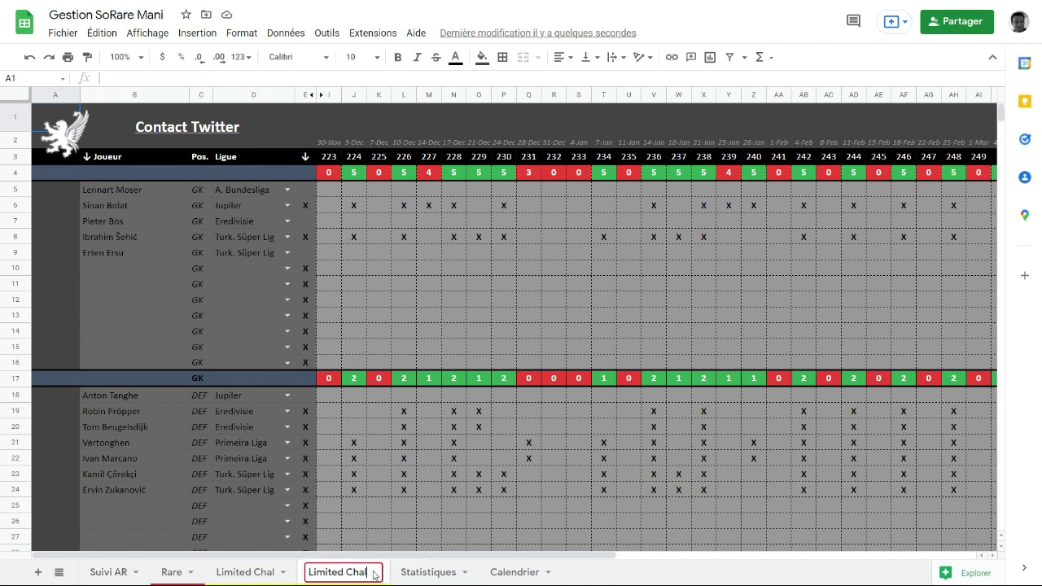
key(BackSpace)
key(BackSpace)
key(BackSpace)
key(BackSpace)
text(Ame)
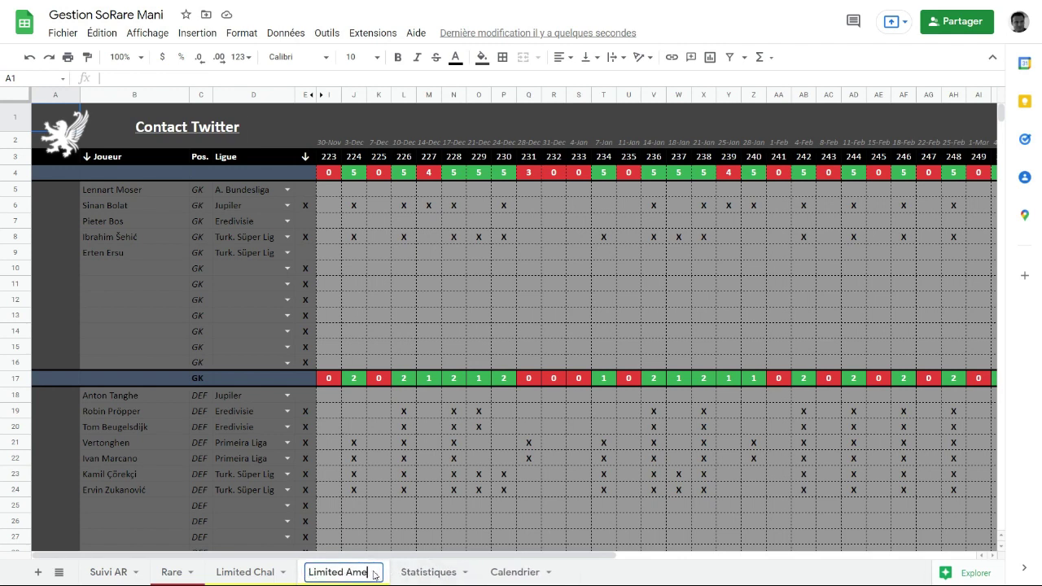
text(ricz)
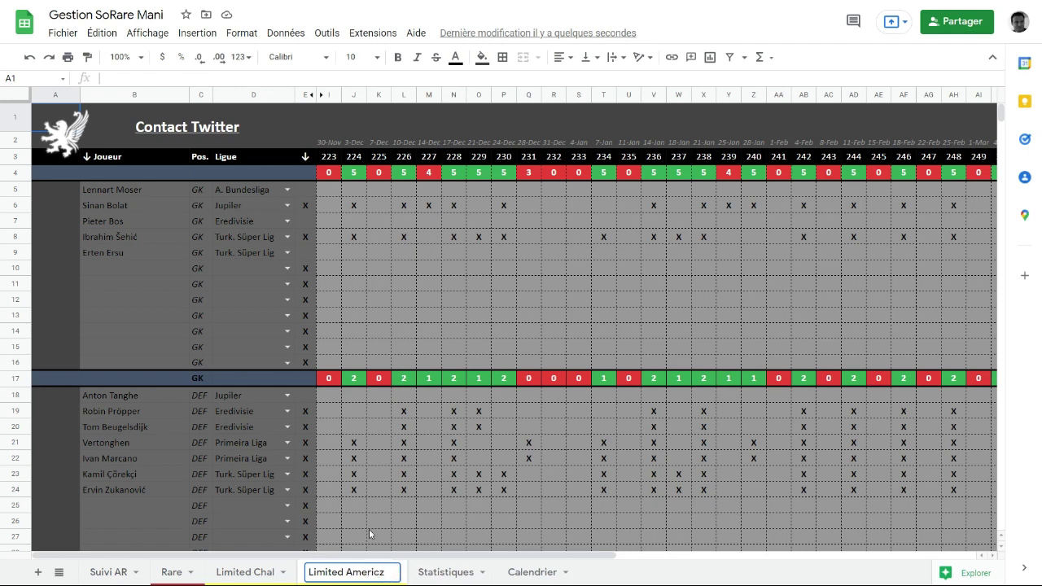
key(BackSpace)
text(a)
key(Return)
Step: Look at the tab colour choices for the Limited America sheet and return to the Limited Chal sheet
click(395, 573)
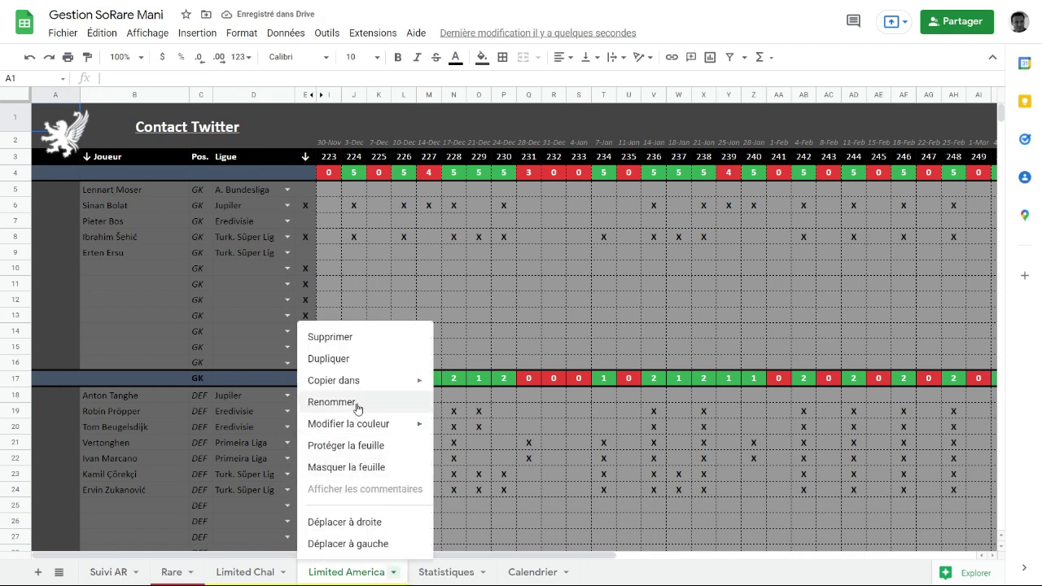
click(347, 576)
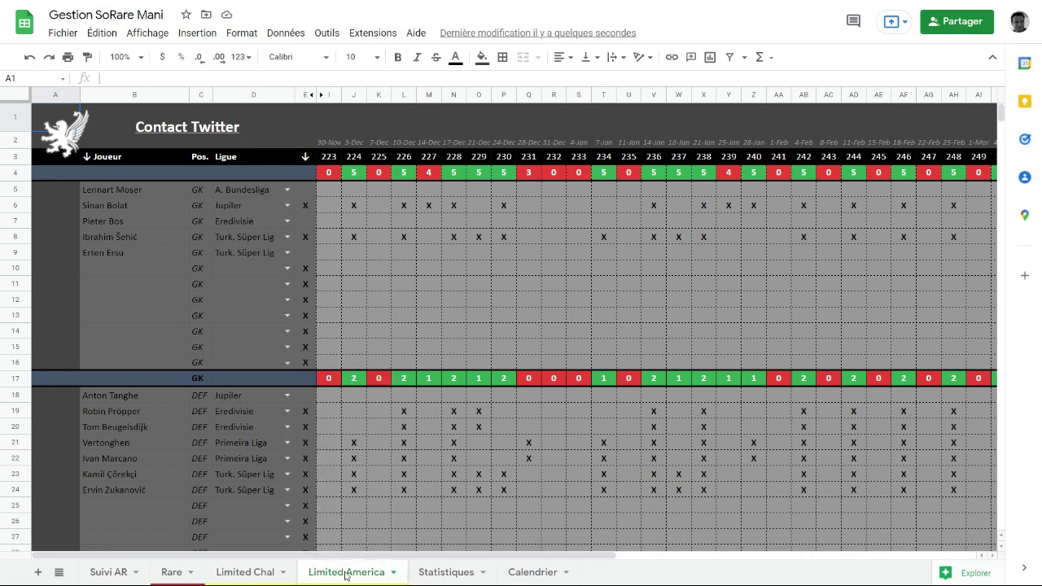
click(347, 577)
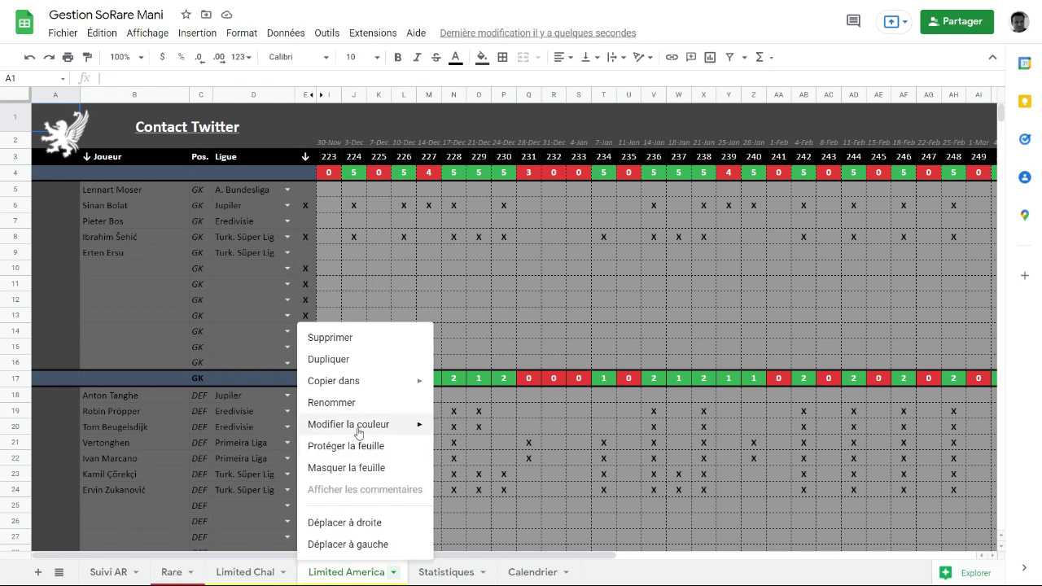
mouse_move(359, 432)
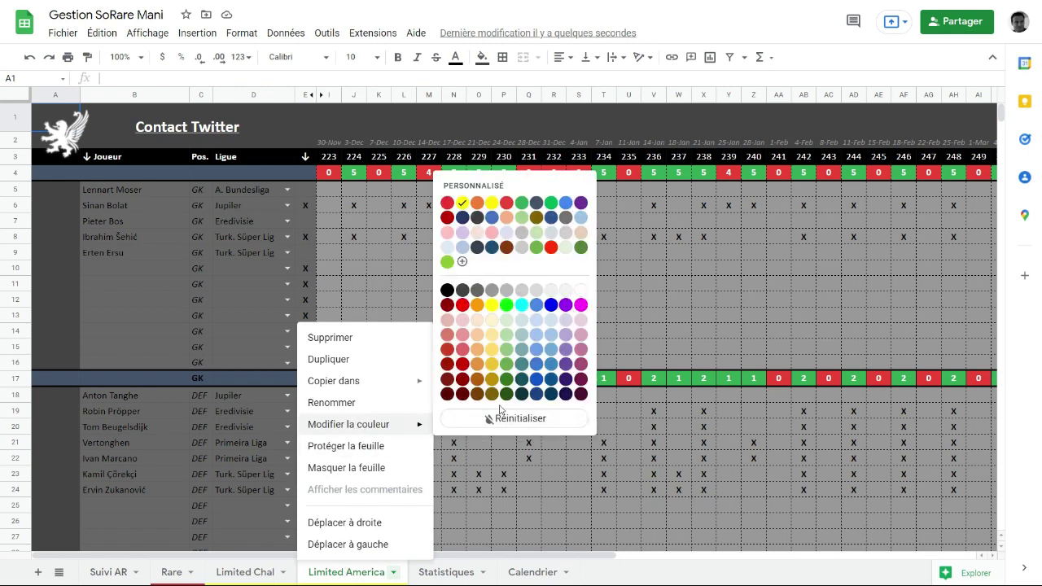
click(249, 574)
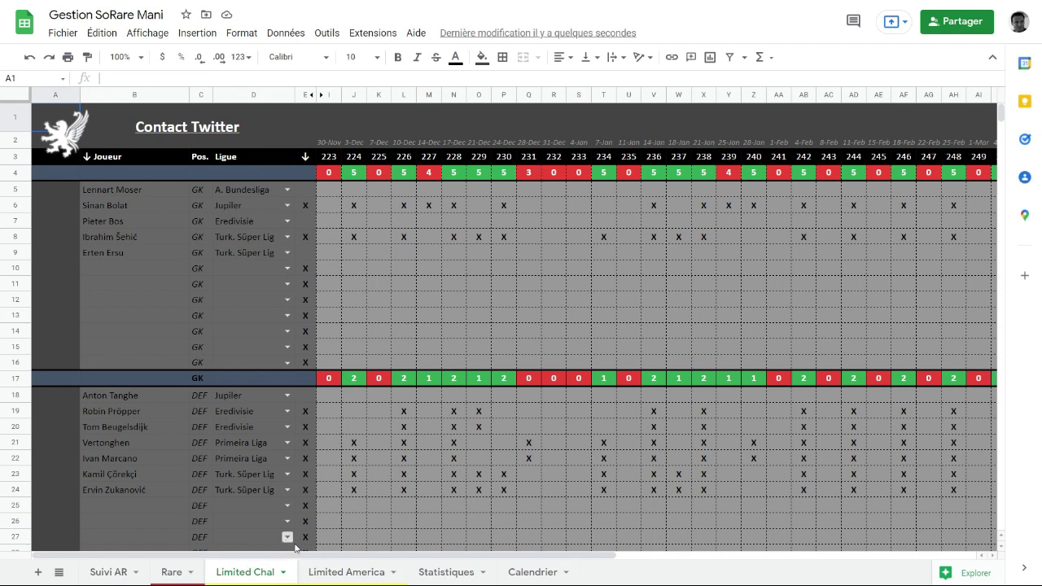
Step: Open the Suivi AR sheet and examine the ETH price, euro value and date of the purchase in row 10
click(120, 573)
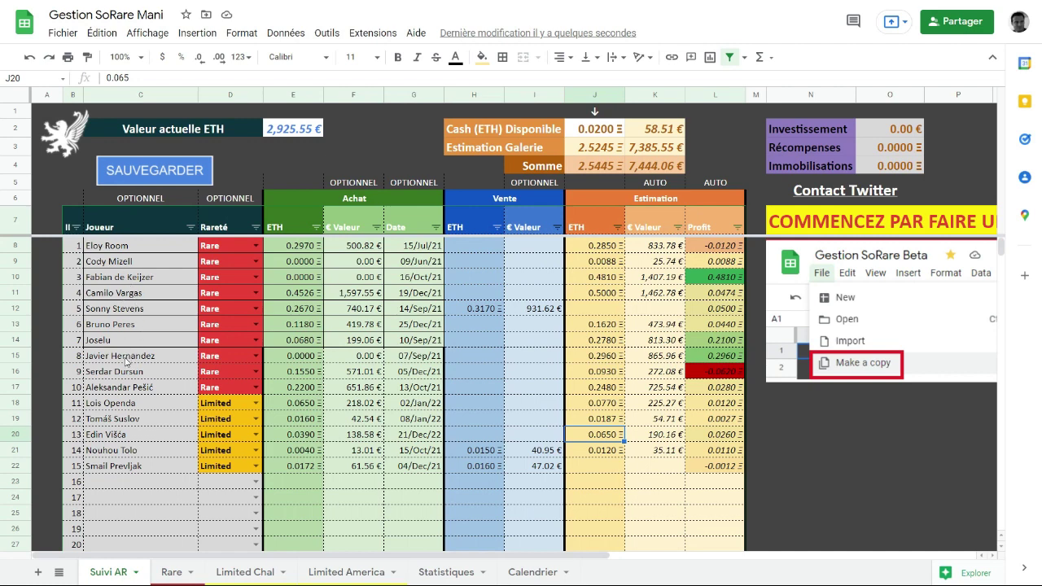
click(295, 276)
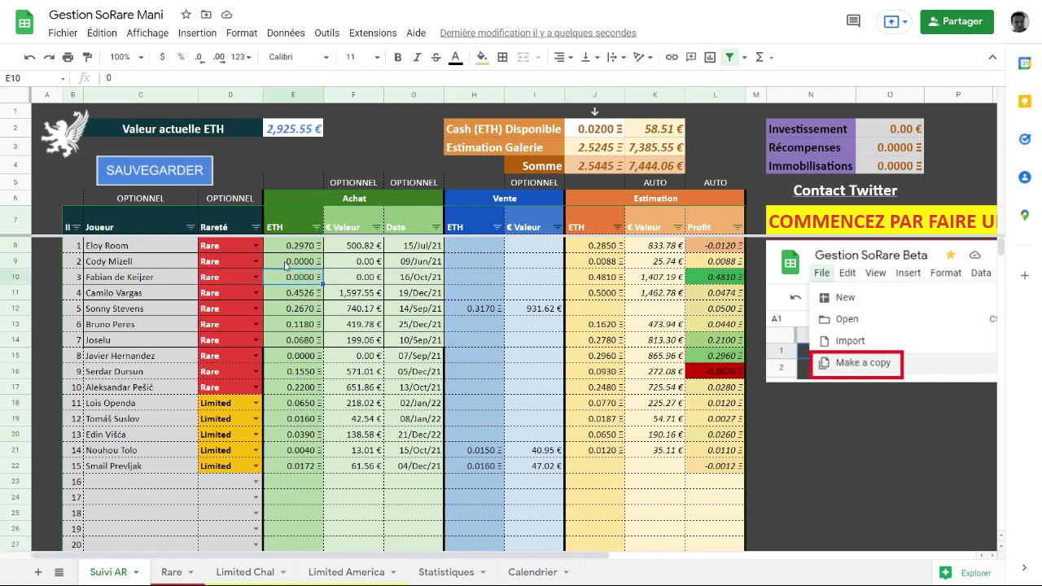
click(352, 277)
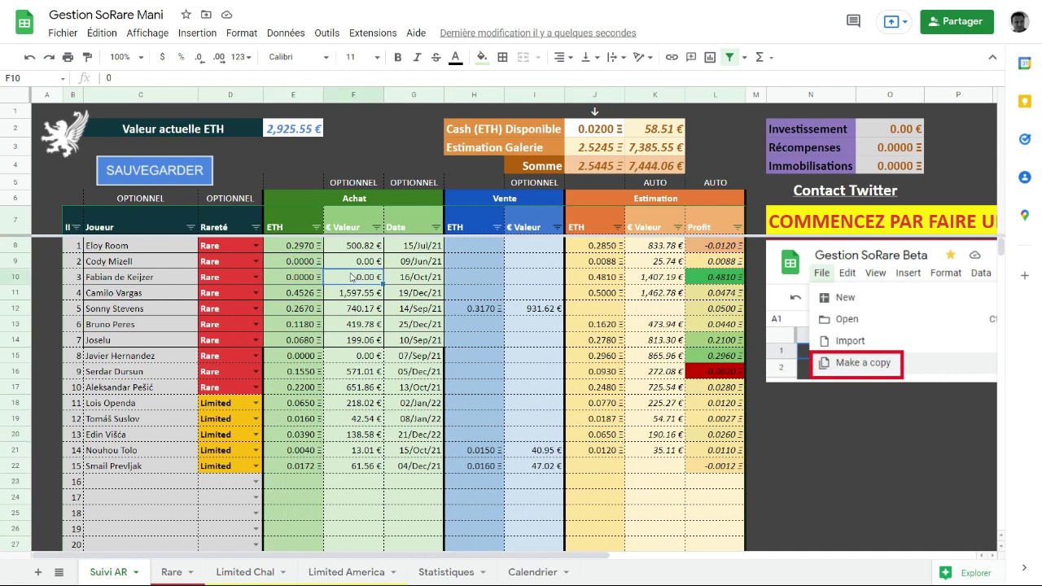
key(Tab)
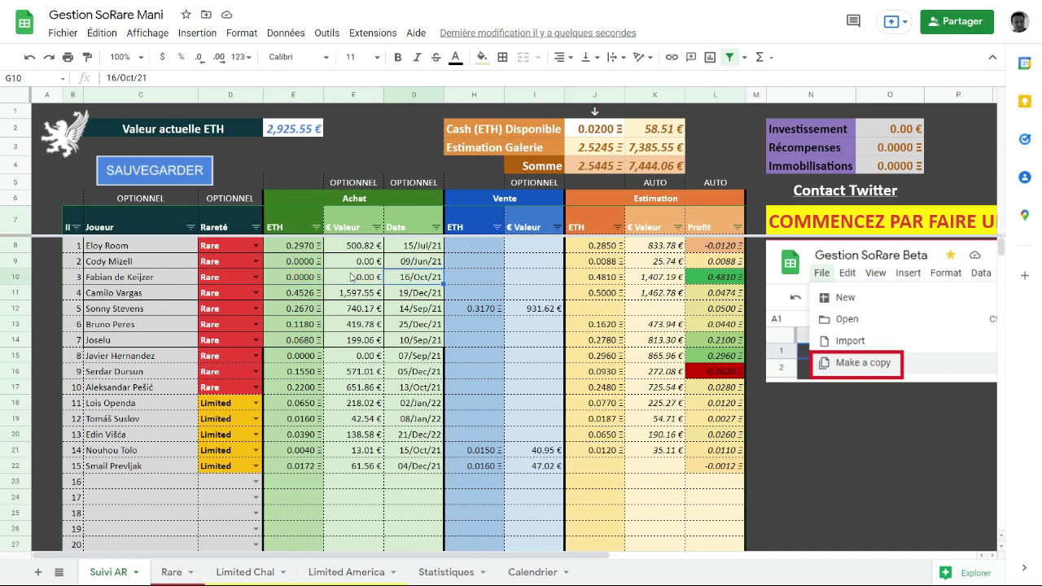
Step: Examine the sale cells in columns H and I, including row 12, and the estimated euro value formula in K11
key(Tab)
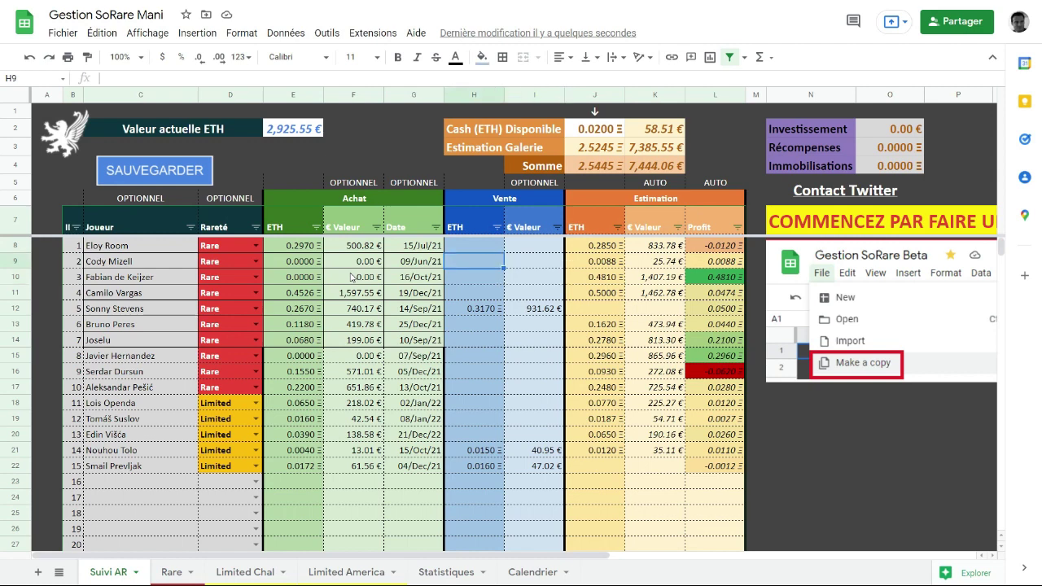
key(Down)
key(Down)
key(Right)
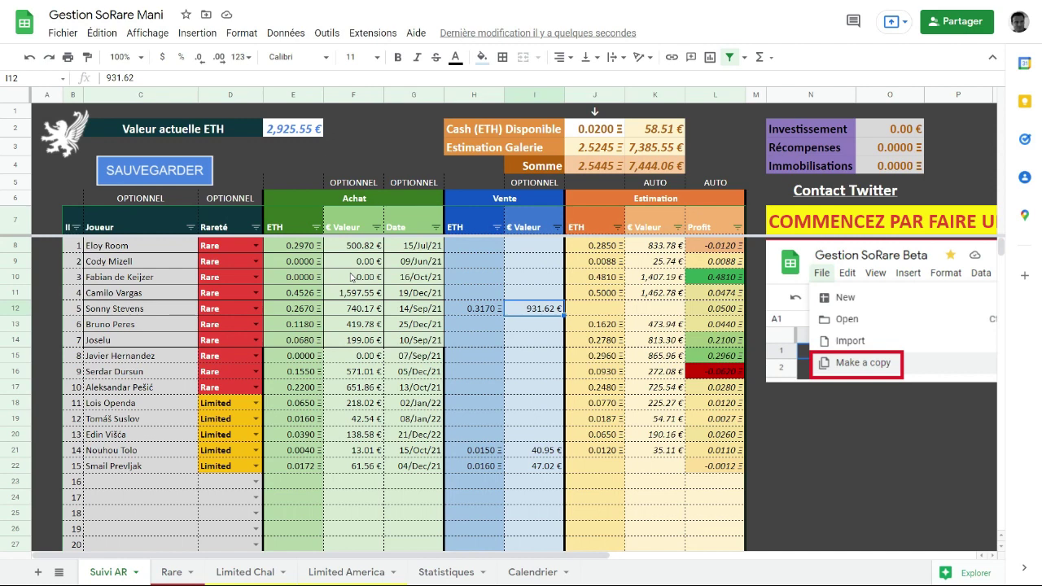
key(Right)
key(Up)
key(Right)
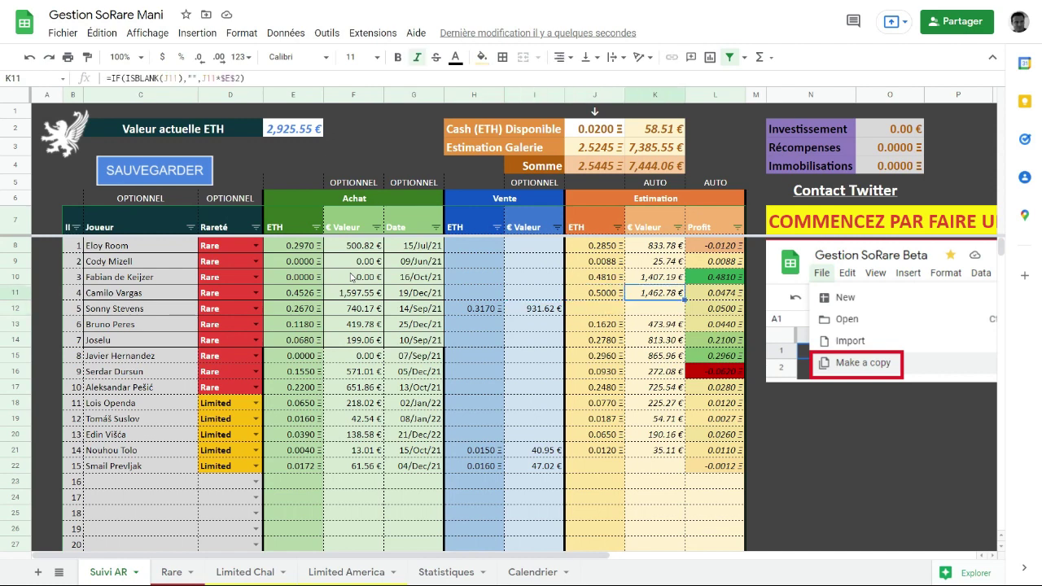
Step: Inspect the Profit formulas in column L from row 8 down to row 15
key(Right)
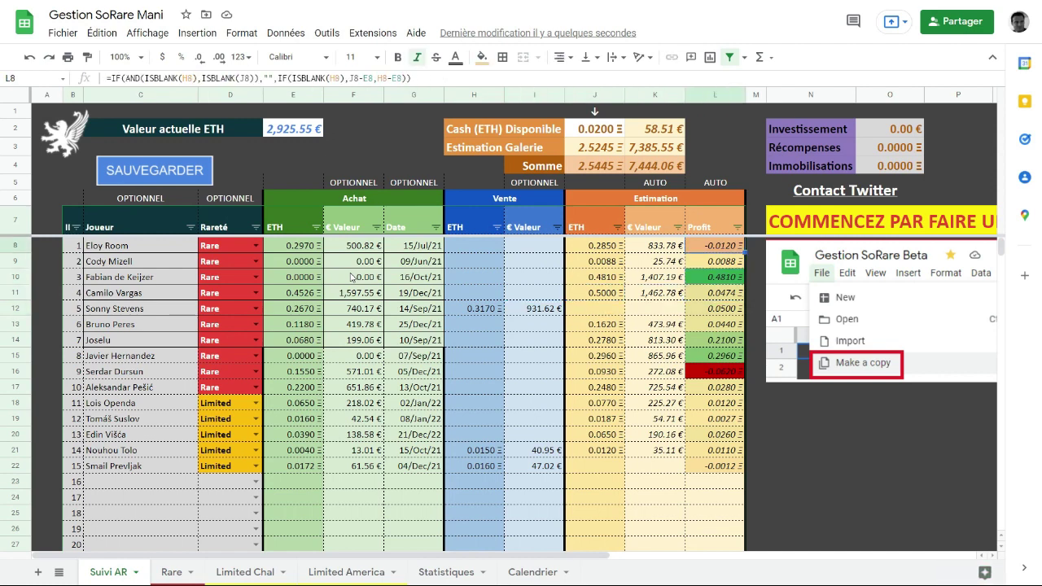
key(Down)
key(Down)
key(Down)
key(Down)
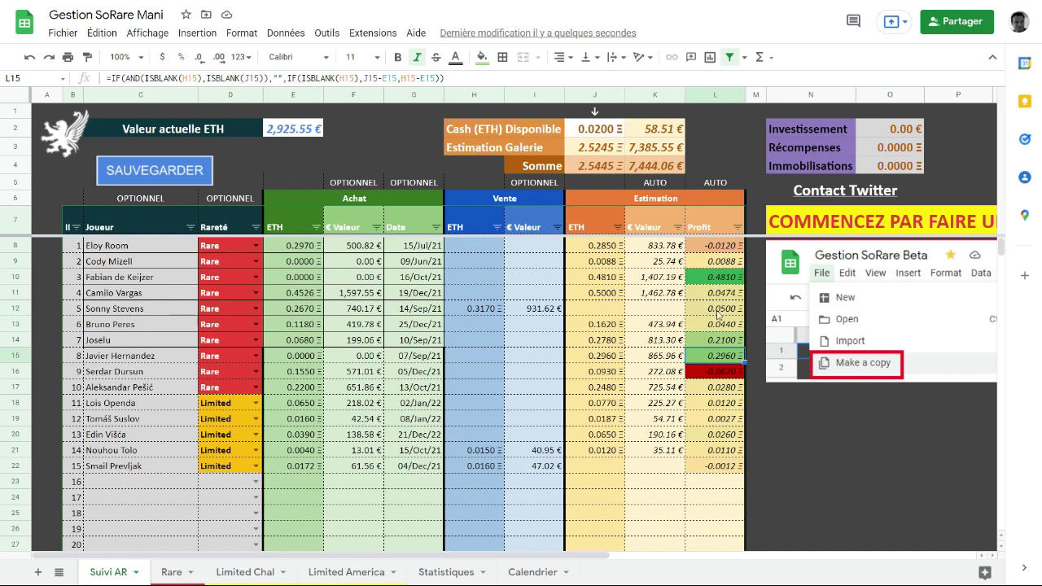
Step: Select the Profit cells L8:L22 to read their sum
click(721, 246)
key(shift+Down)
key(shift+Down)
key(shift+Down)
key(shift+Down)
key(shift+Down)
key(shift+Down)
key(shift+Down)
key(shift+Down)
key(shift+Down)
key(shift+Down)
key(shift+Down)
key(shift+Down)
key(shift+Down)
key(shift+Down)
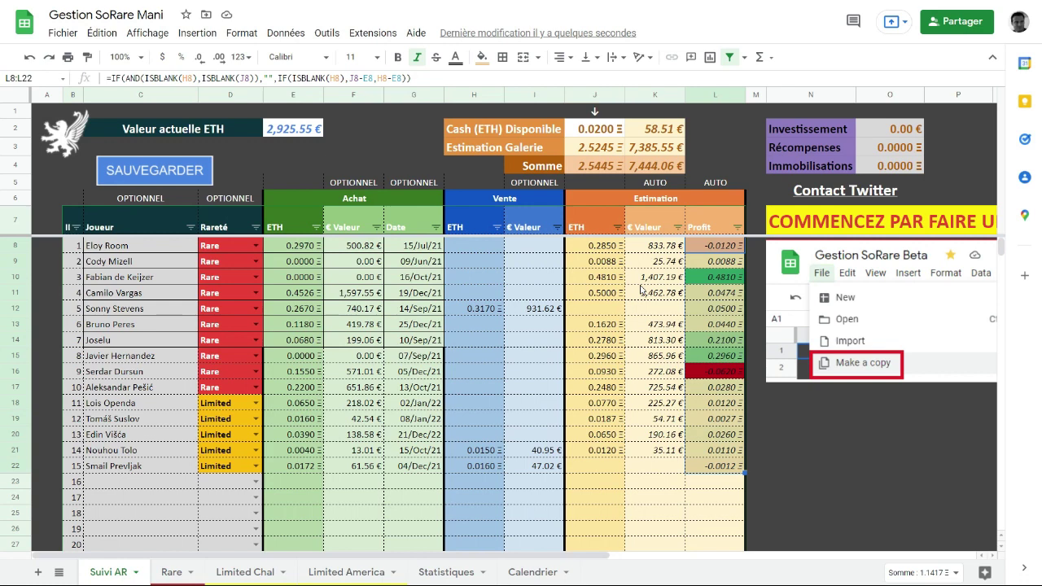
Step: Check individual players' profit cells in the Profit column, including L9 and L10
key(Down)
key(Down)
key(Down)
key(Down)
key(Down)
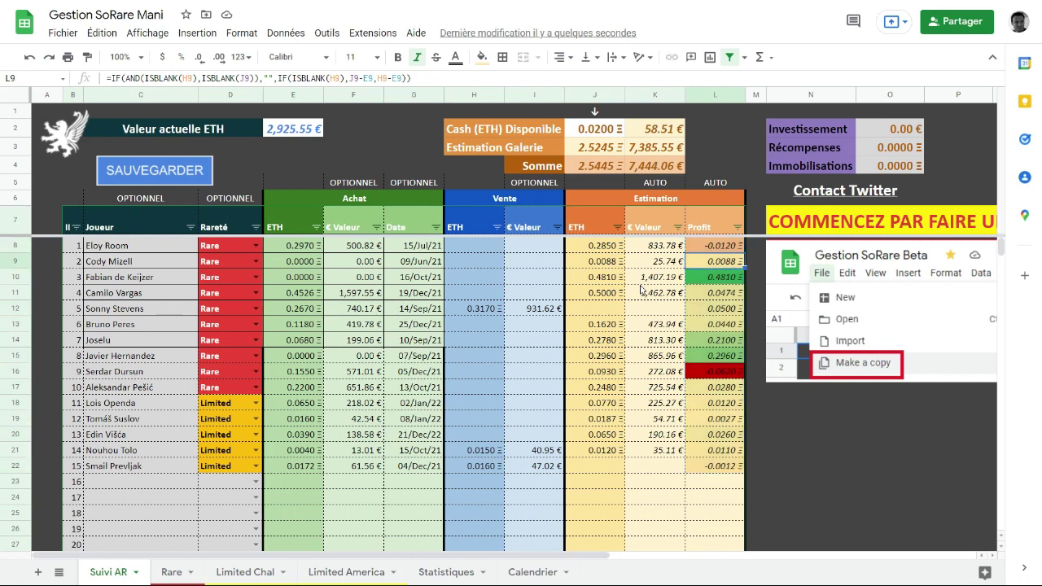
key(Up)
key(Up)
key(Up)
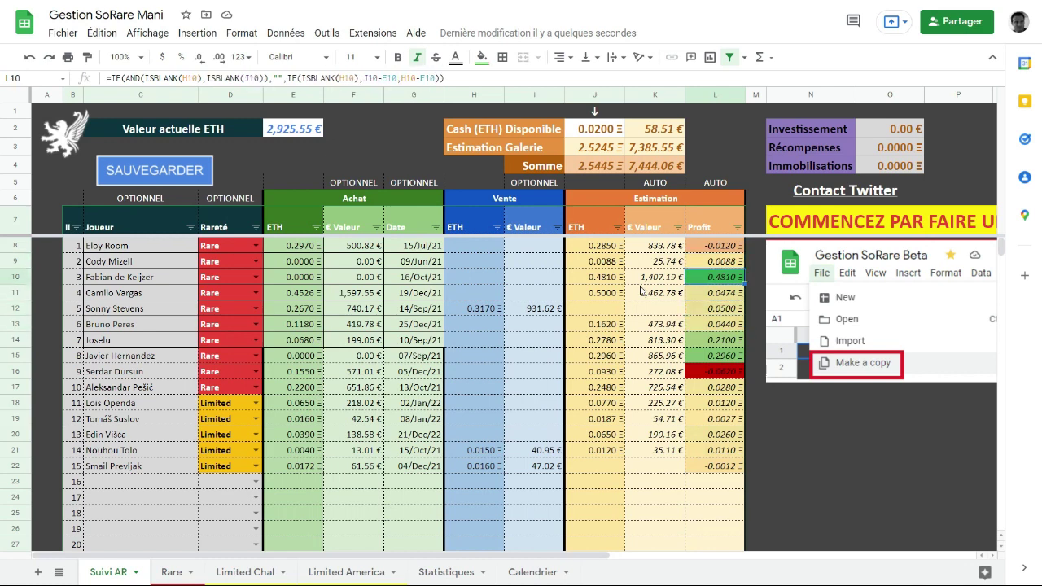
Step: Inspect the ETH estimates in J10 and J9 and the import formula behind the current ETH value in E2
key(Left)
key(Left)
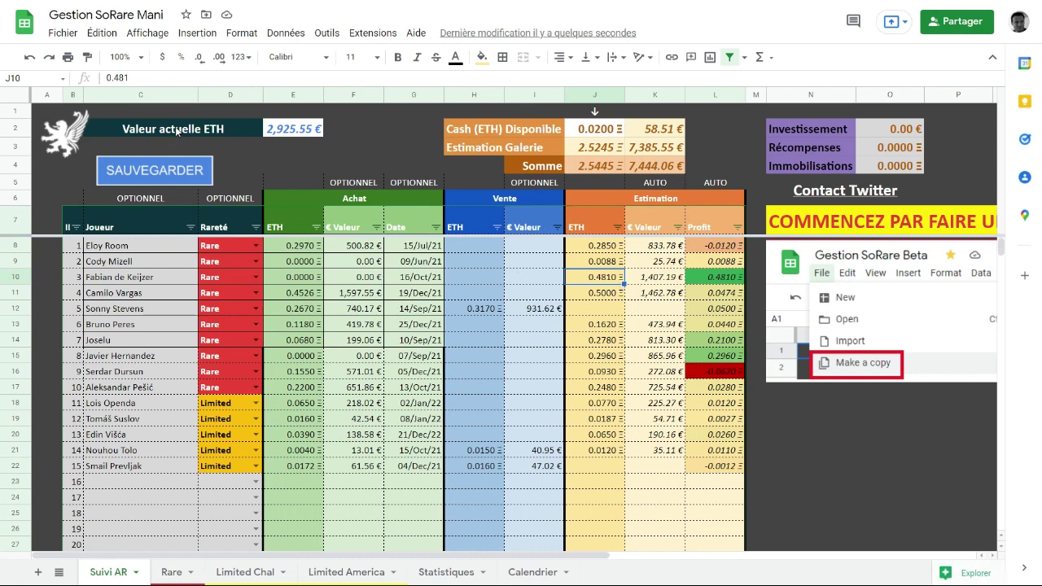
click(289, 132)
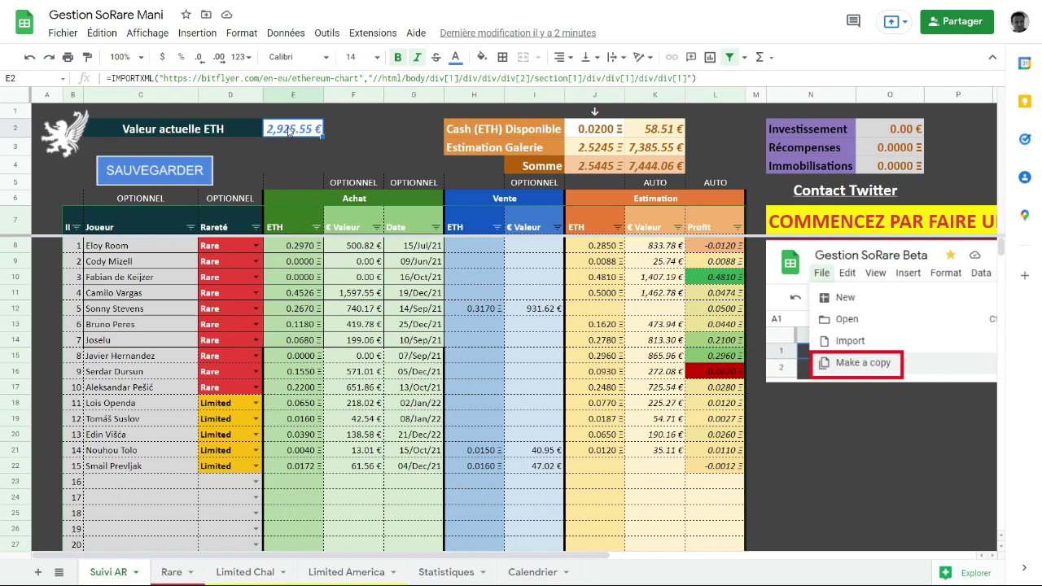
click(587, 266)
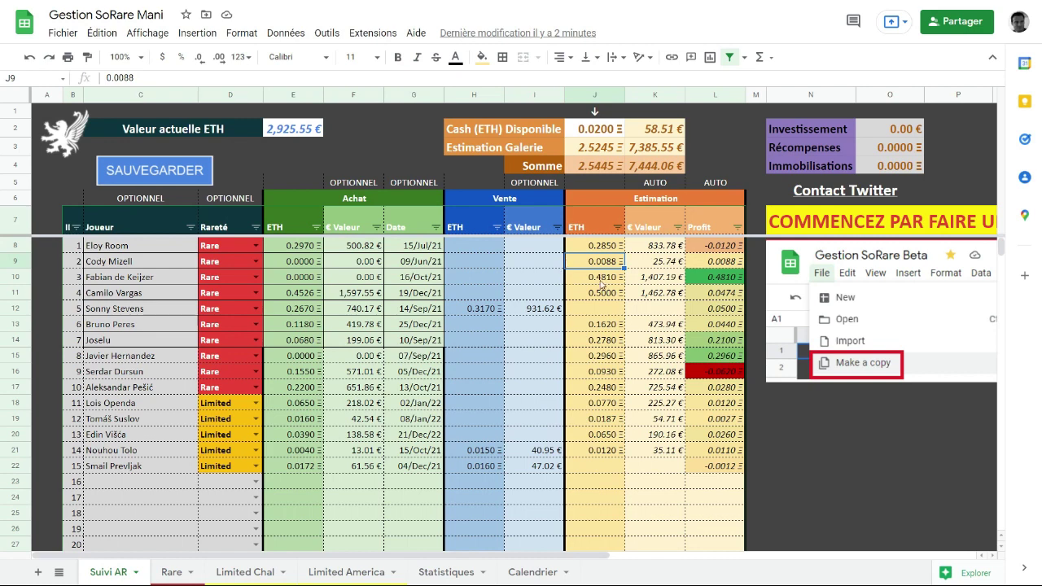
Step: Enter an ETH estimate of 0.015 in J22 for the sold player and inspect the euro conversion formula in K22
click(597, 465)
text(0.)
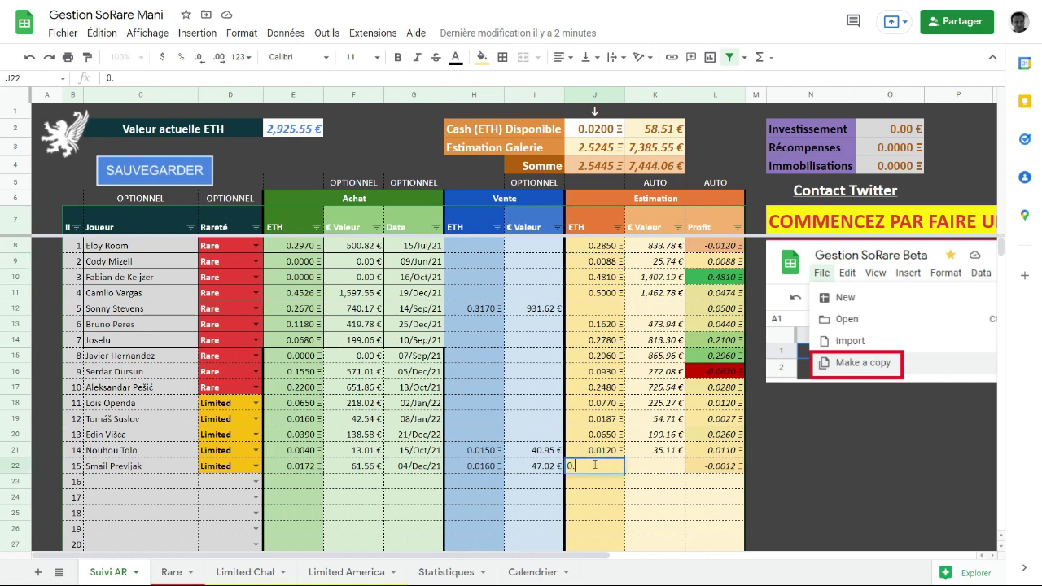
text(015)
key(Return)
key(Up)
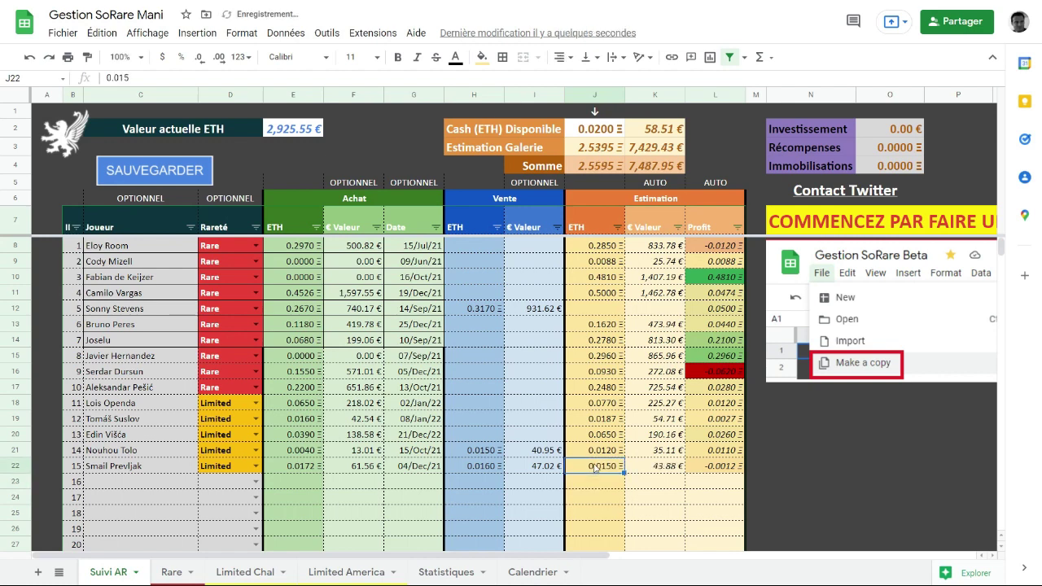
key(Right)
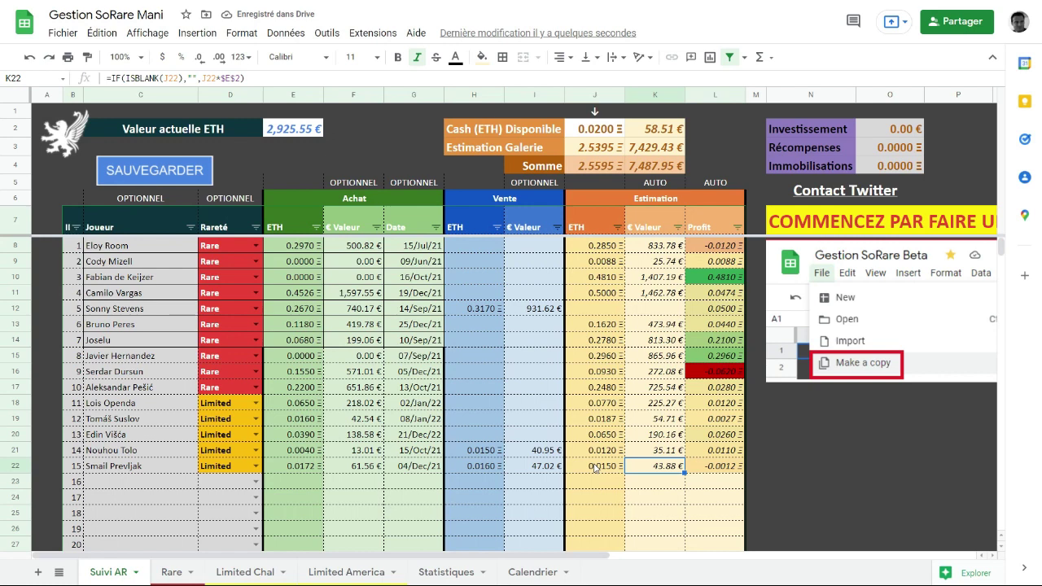
Step: Review the ETH estimates in column J between rows 17 and 22
key(Left)
key(Up)
key(Up)
key(Up)
key(Up)
key(Up)
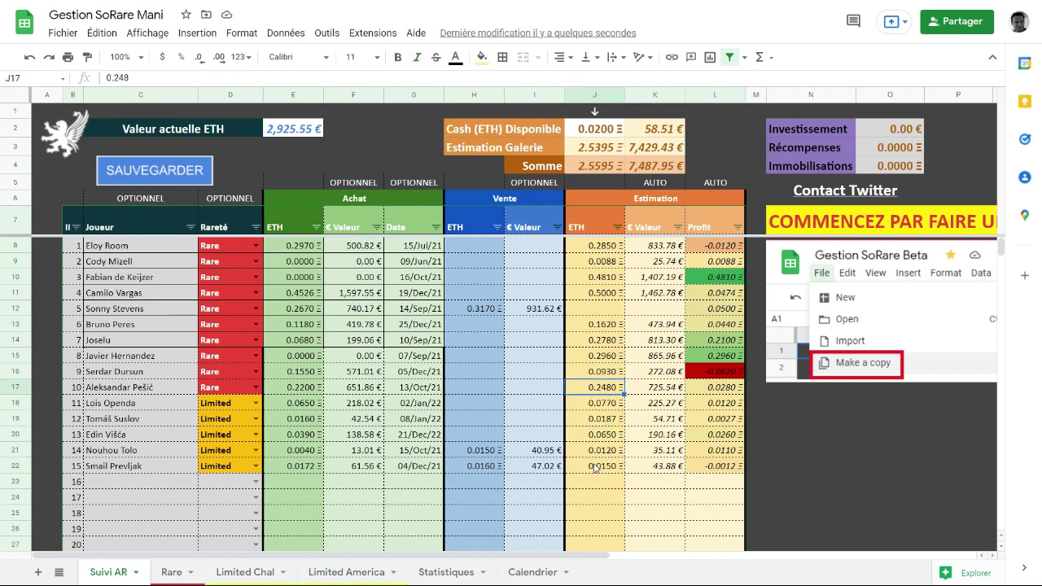
key(Down)
key(Down)
key(Down)
key(Down)
key(Down)
key(Up)
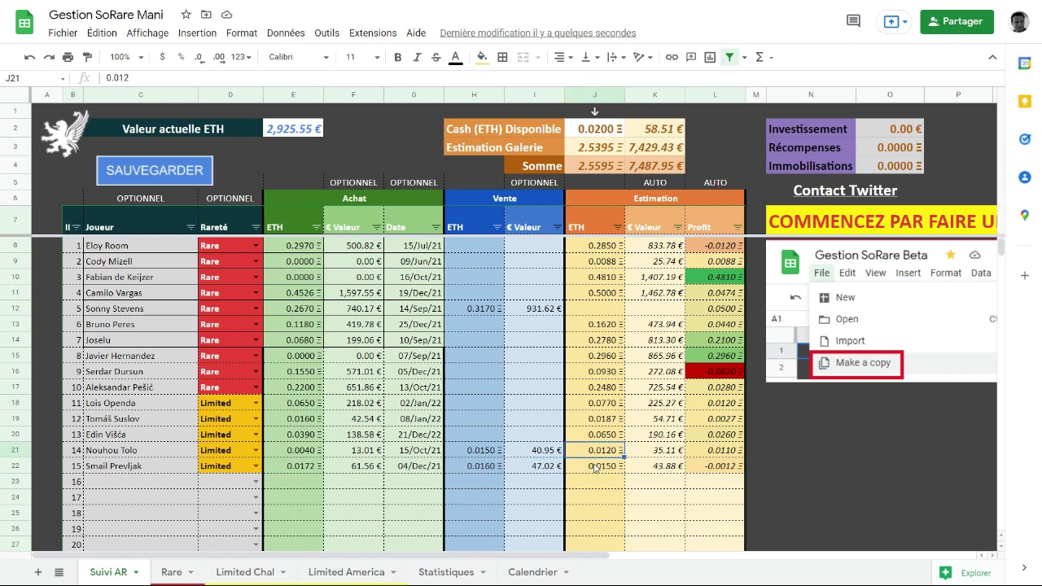
Step: Clear the ETH estimate and its euro value in J22:K22
key(Down)
key(shift+Right)
key(Delete)
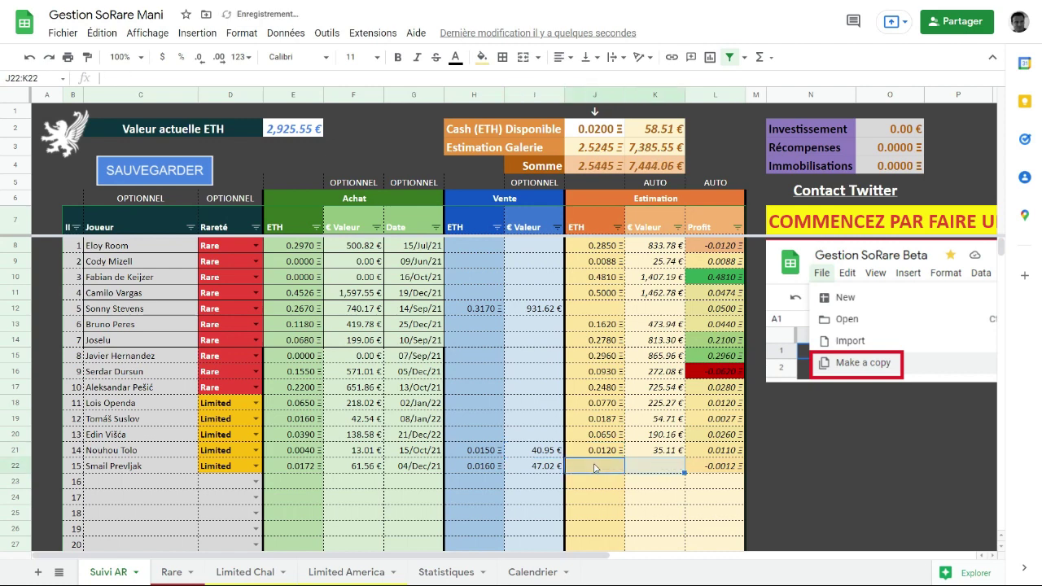
Step: Check the ETH estimates in column J from row 16 down to row 24 and the euro conversion formula in K24
key(Up)
key(Up)
key(Up)
key(Up)
key(Up)
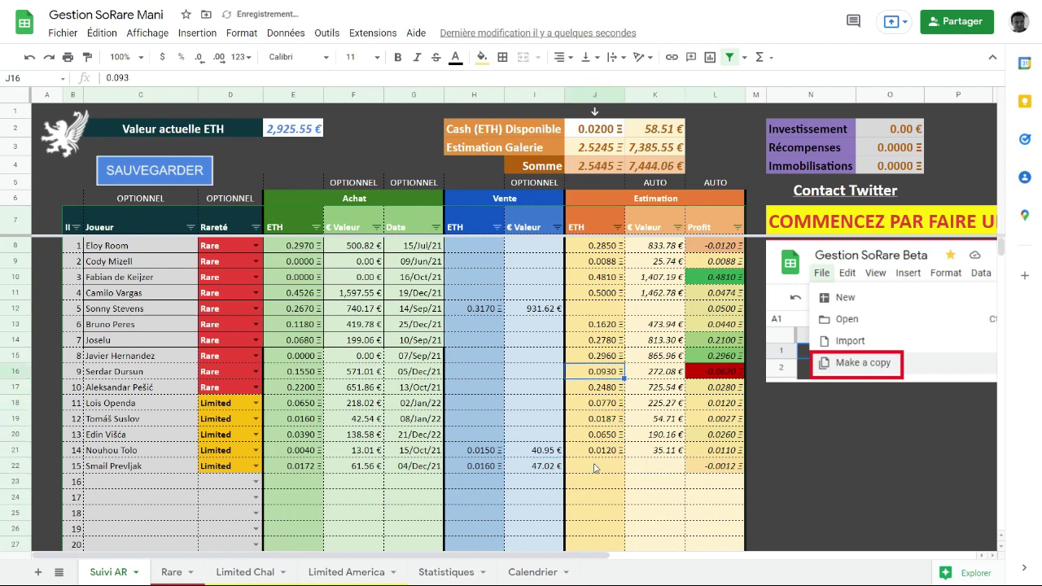
key(Down)
key(Down)
key(Down)
key(Down)
key(Down)
key(Down)
key(Down)
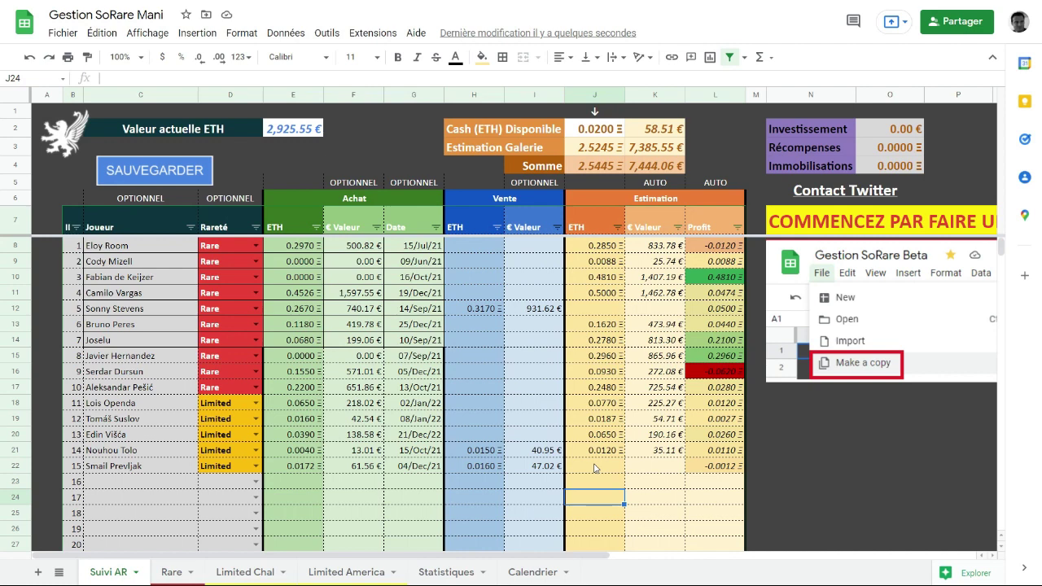
key(Right)
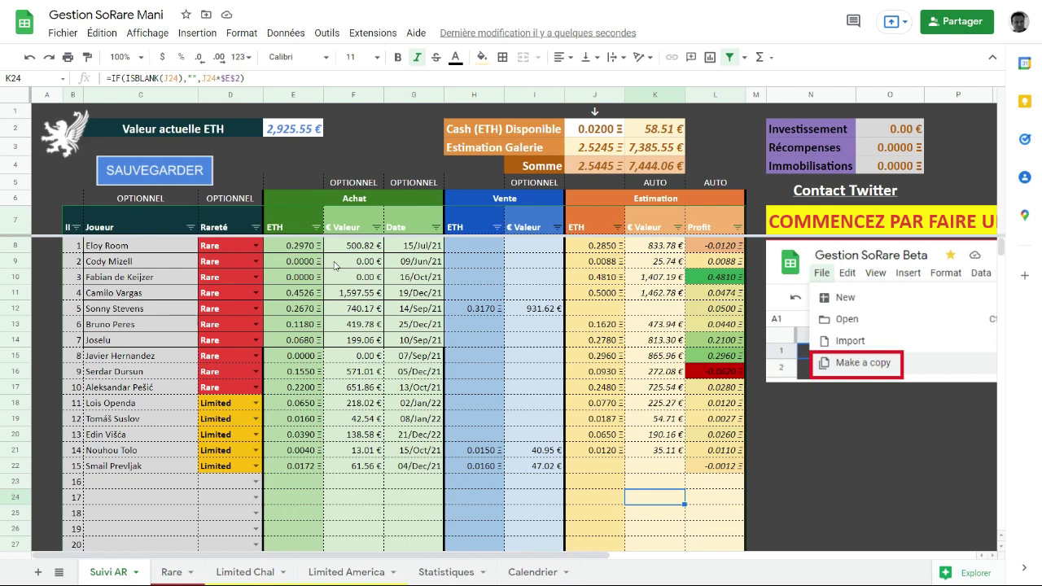
Step: Save the current gallery values to the Statistiques sheet and examine its history table and value chart
click(157, 176)
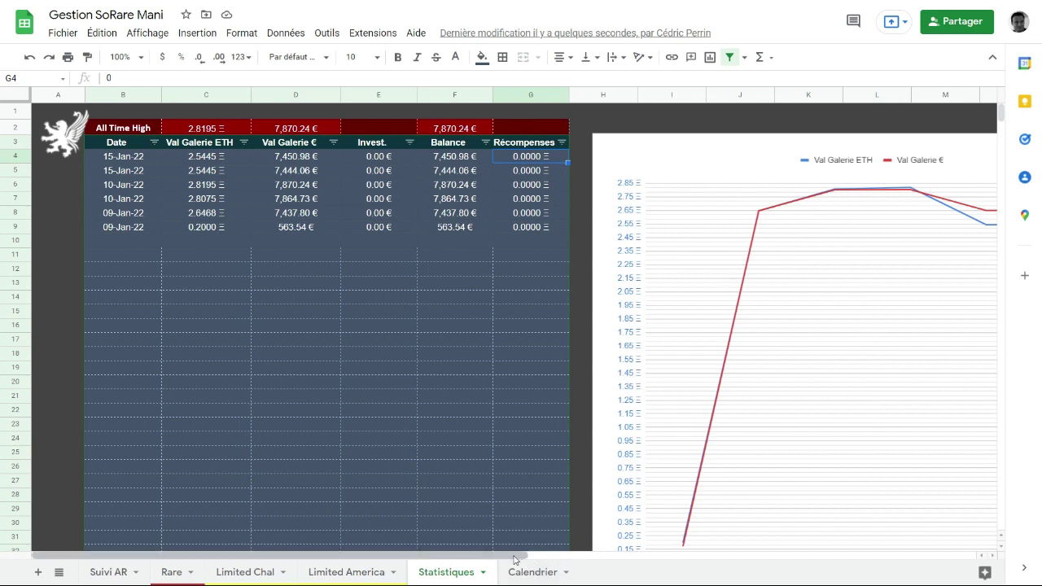
drag(513, 560, 684, 532)
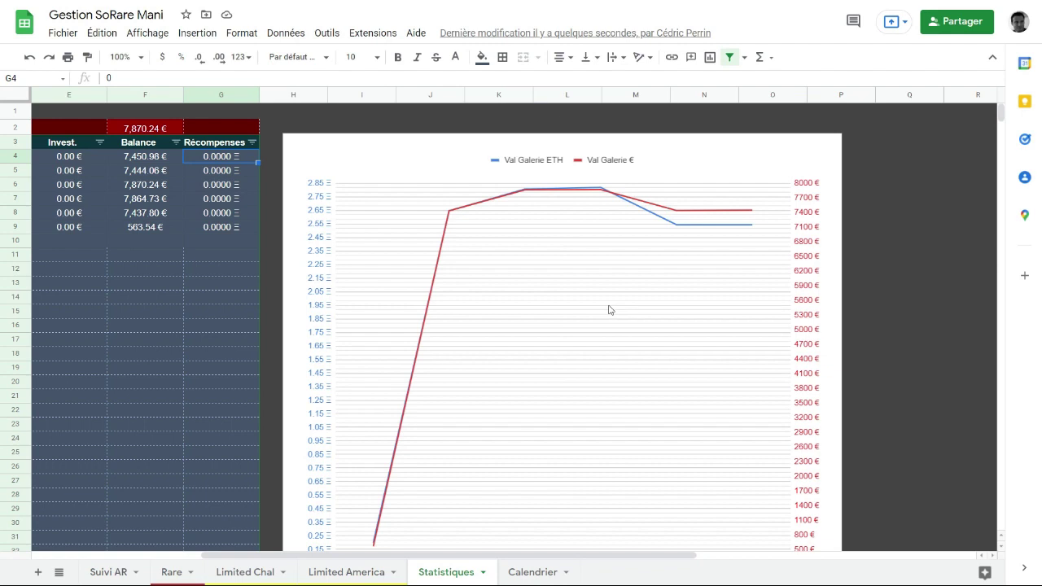
scroll(582, 438, down, 2)
scroll(584, 425, up, 1)
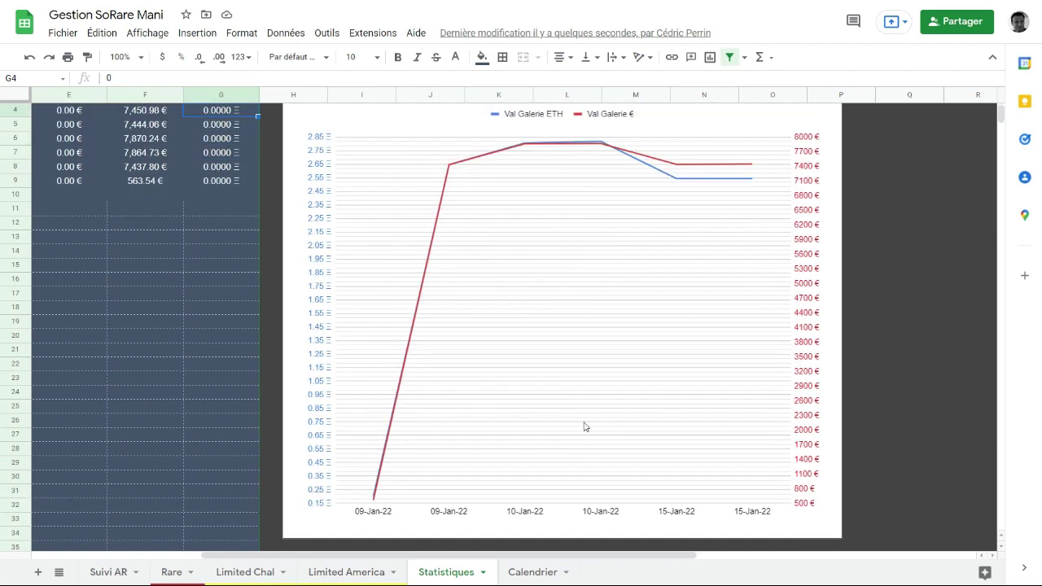
drag(544, 559, 341, 560)
scroll(328, 479, up, 1)
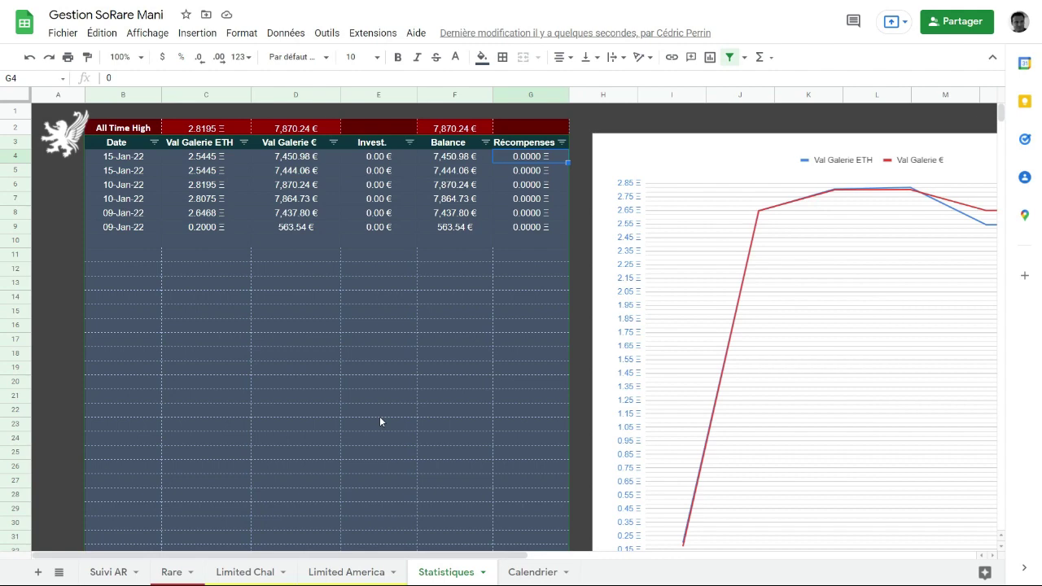
Step: Look briefly at the Rare sheet and return to the Suivi AR sheet
click(174, 573)
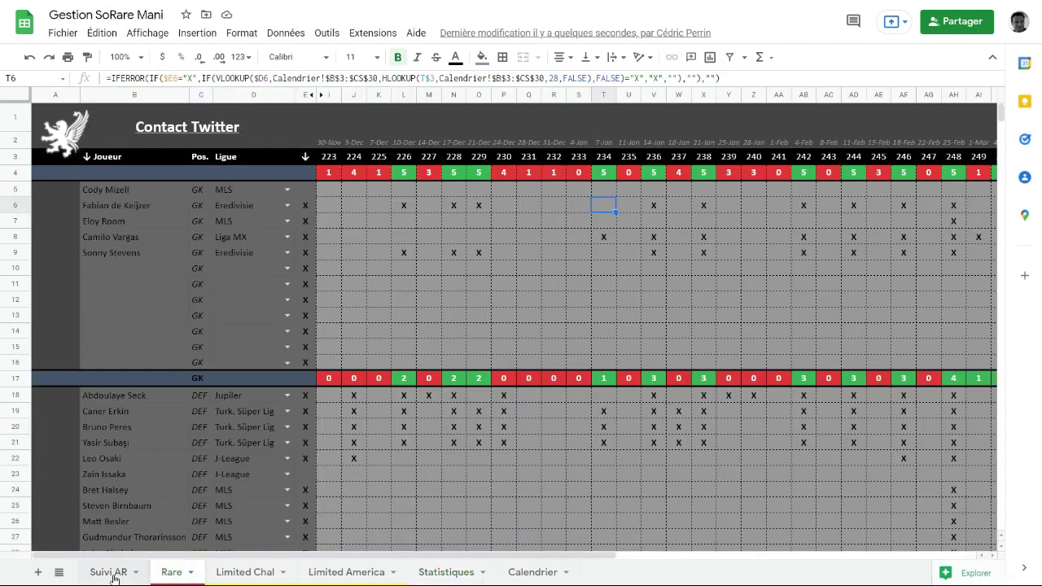
click(111, 575)
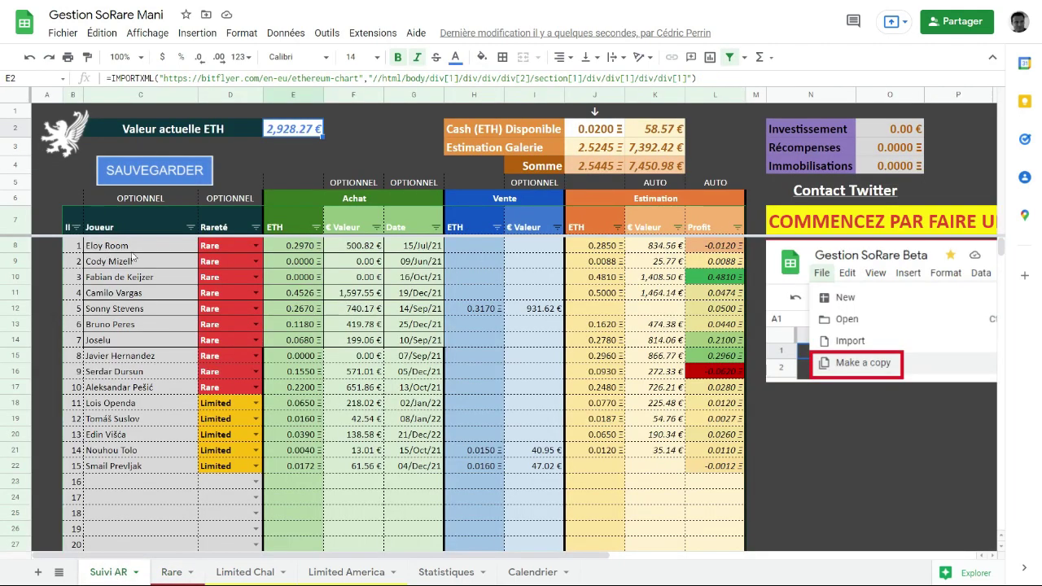